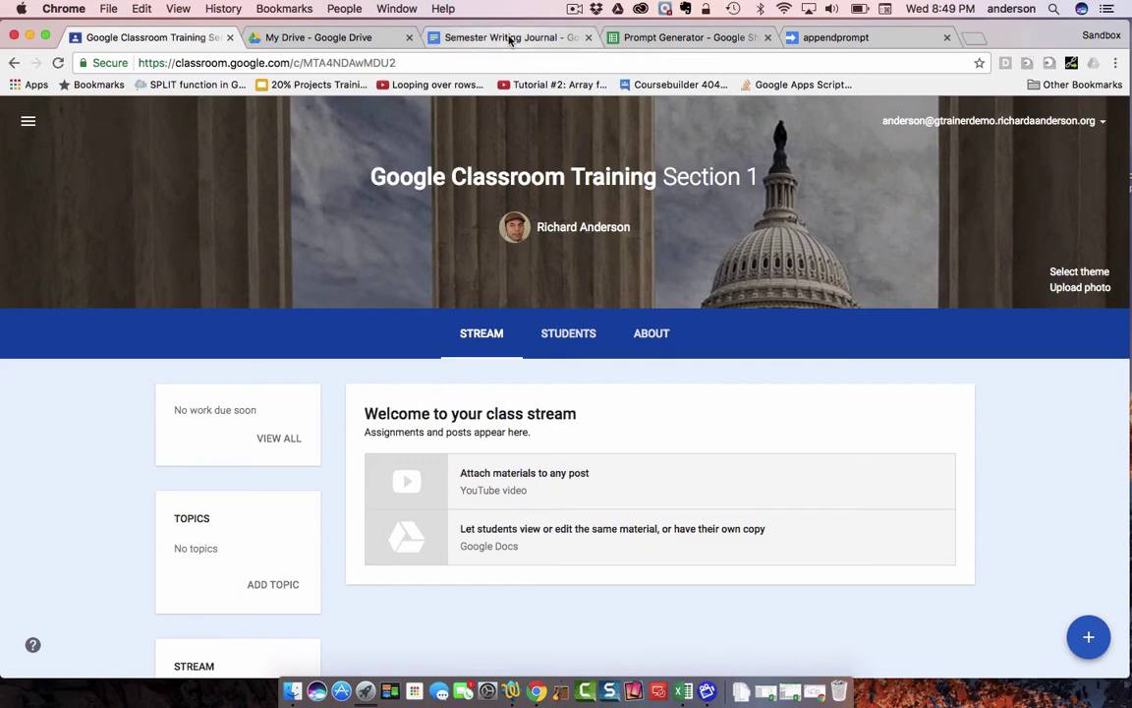
- Close the Semester Writing Journal doc and return to the Google Classroom Training stream
click(509, 39)
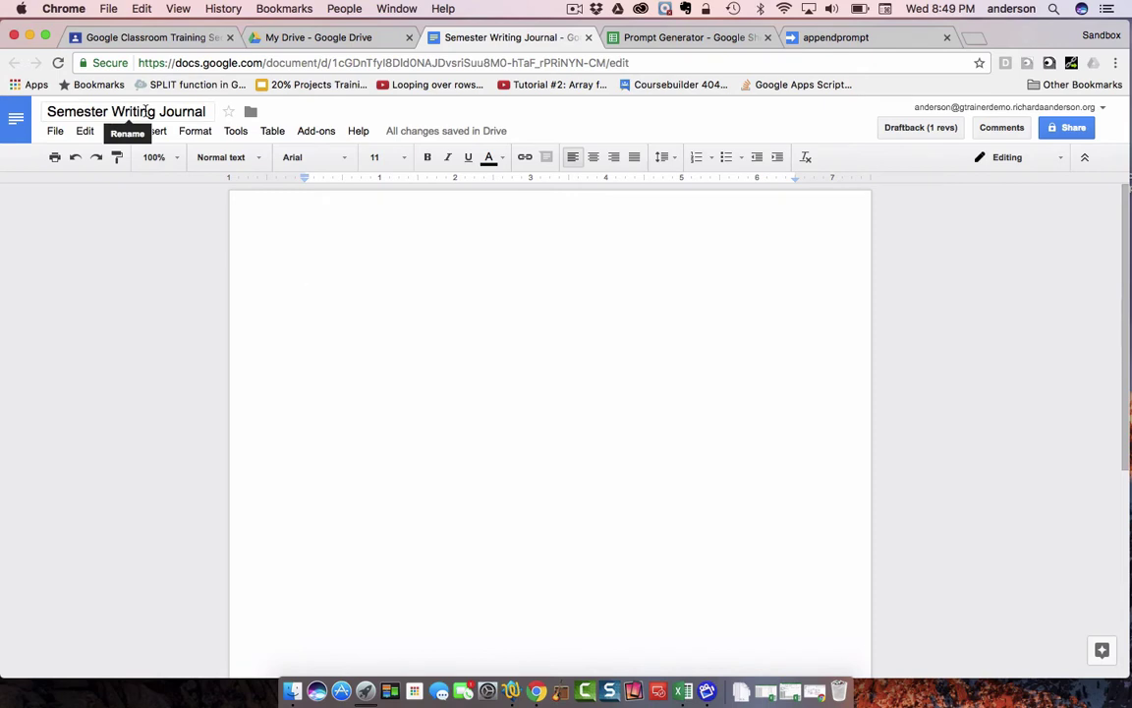
click(588, 38)
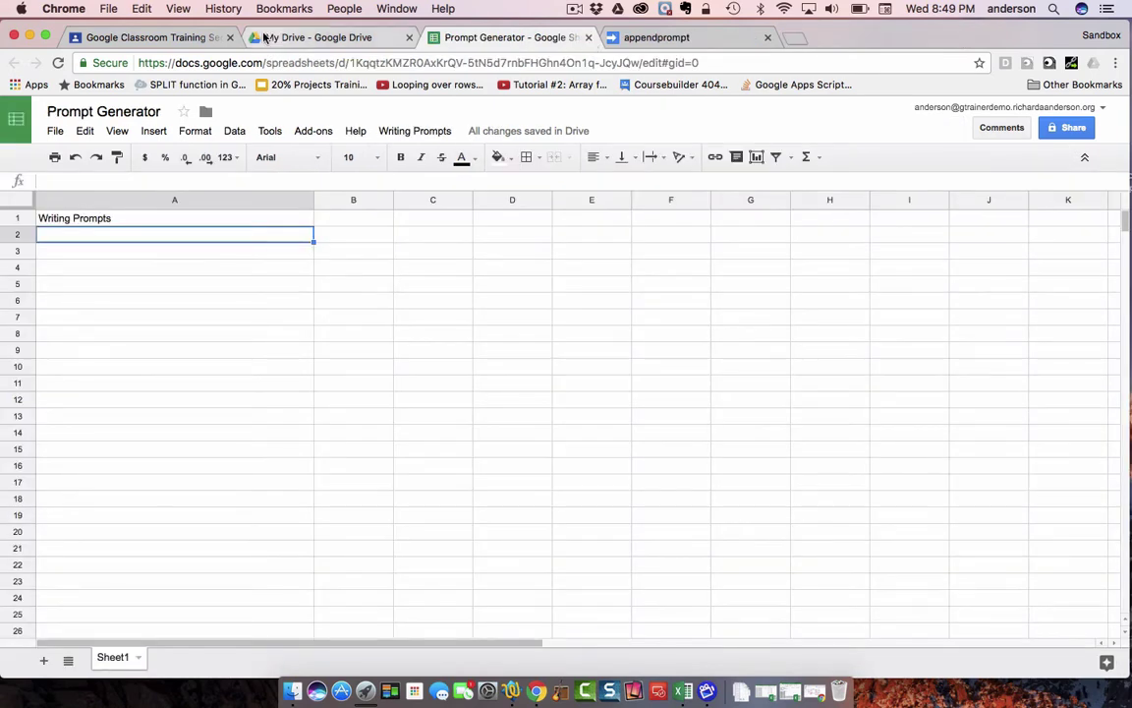
click(172, 37)
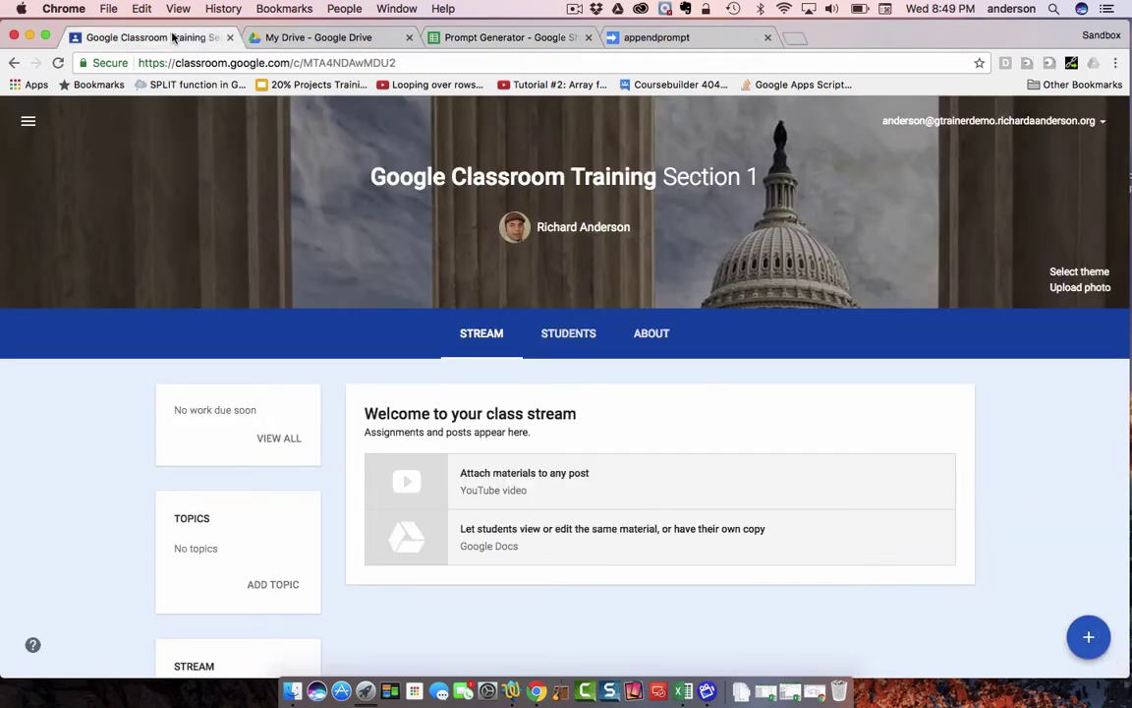
- Check the Students roster (student 1, student 10, student 20), then go back to Stream
click(570, 334)
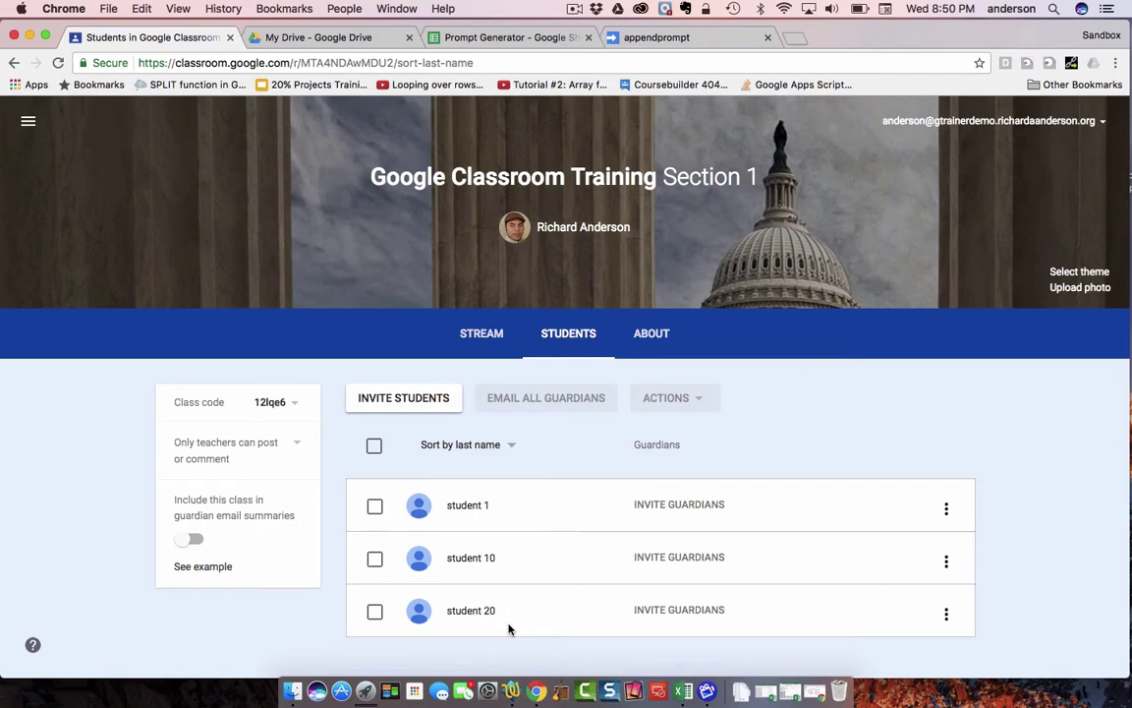
click(488, 337)
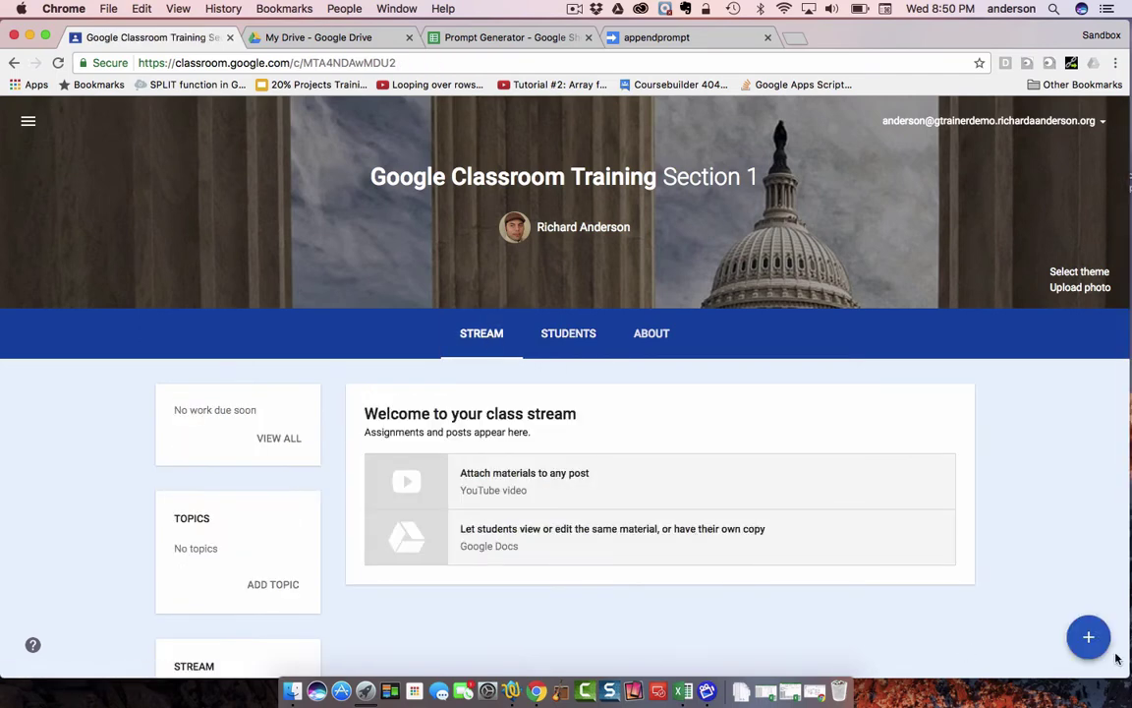
- Start a new assignment titled 'Semester Writing Journal Collection'
mouse_move(1094, 647)
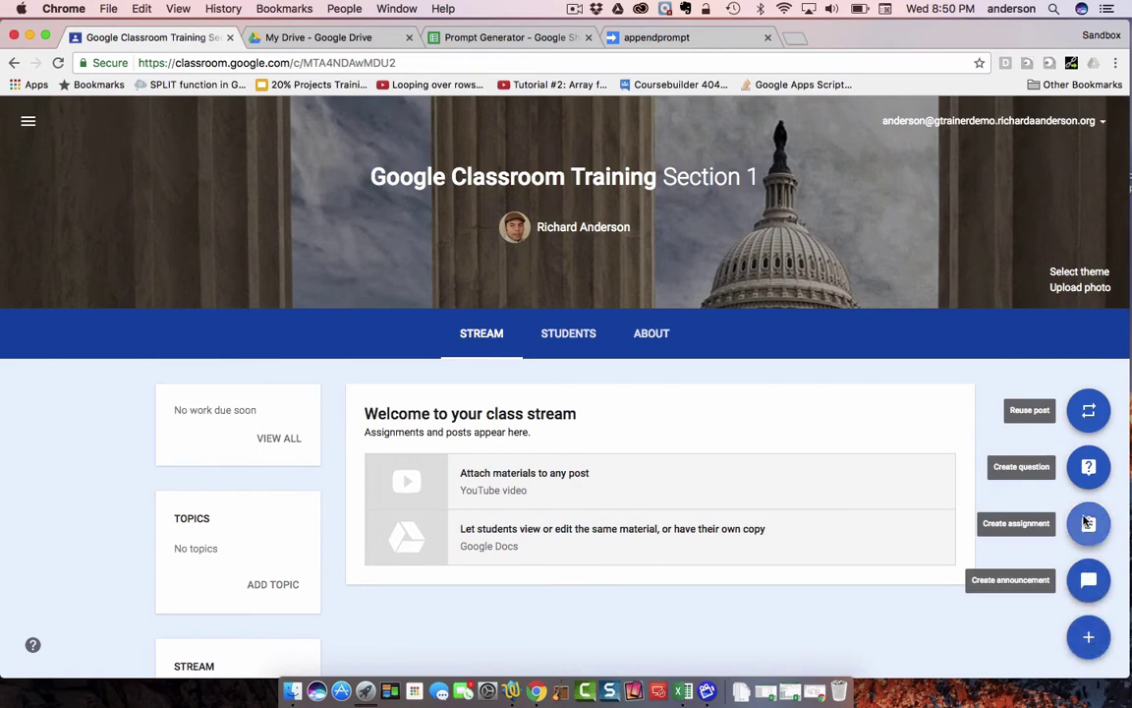
click(1088, 523)
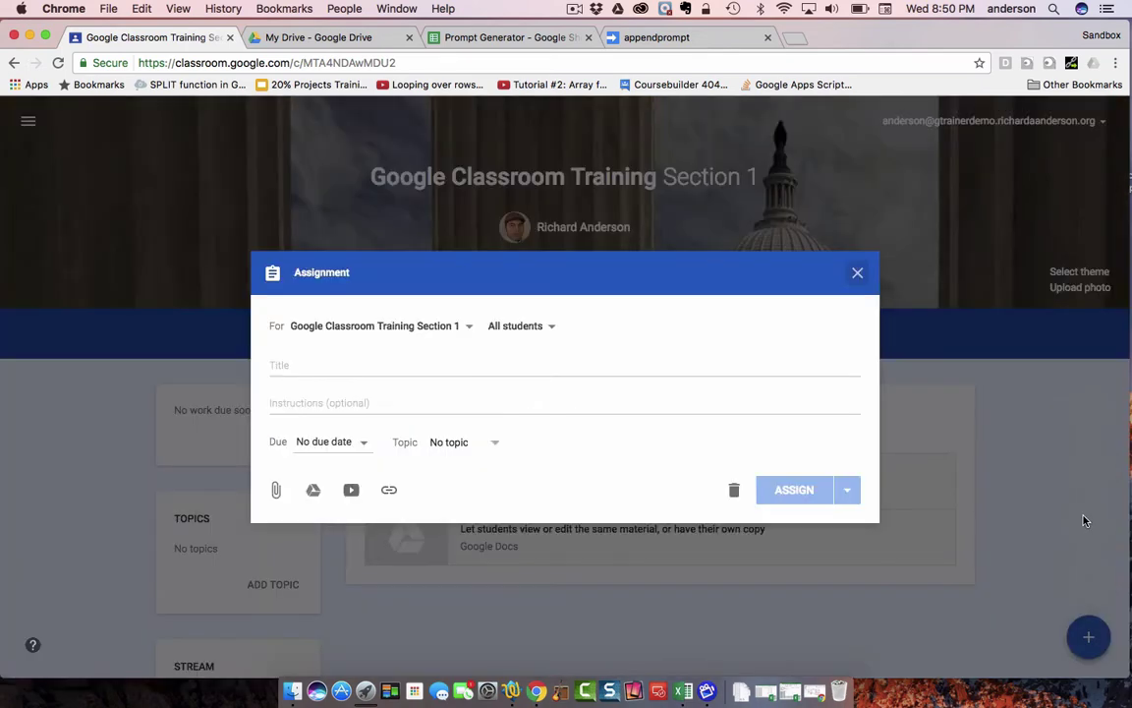
click(317, 366)
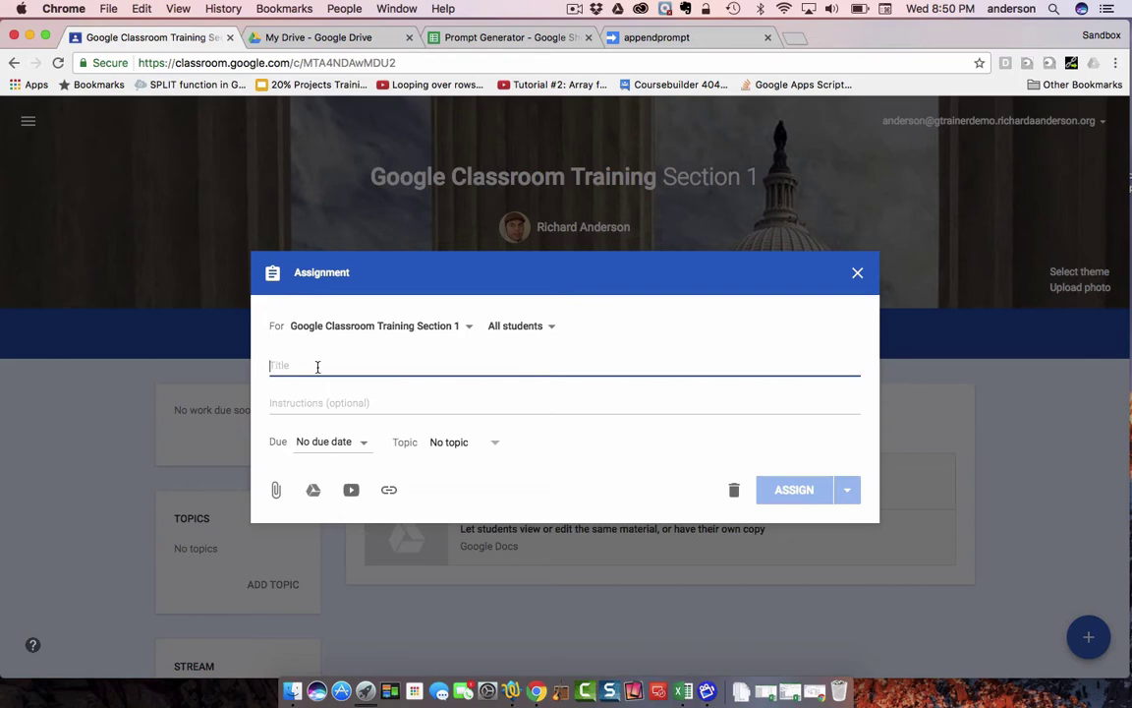
text(Semest)
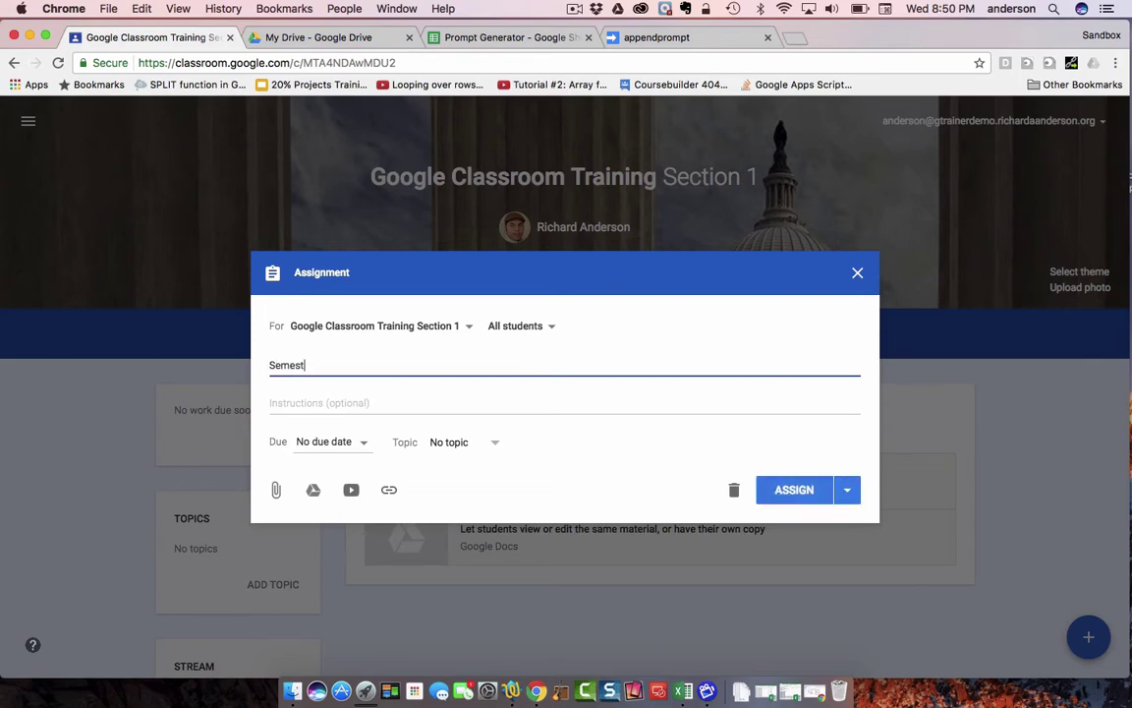
text(er Writing Journal Collection)
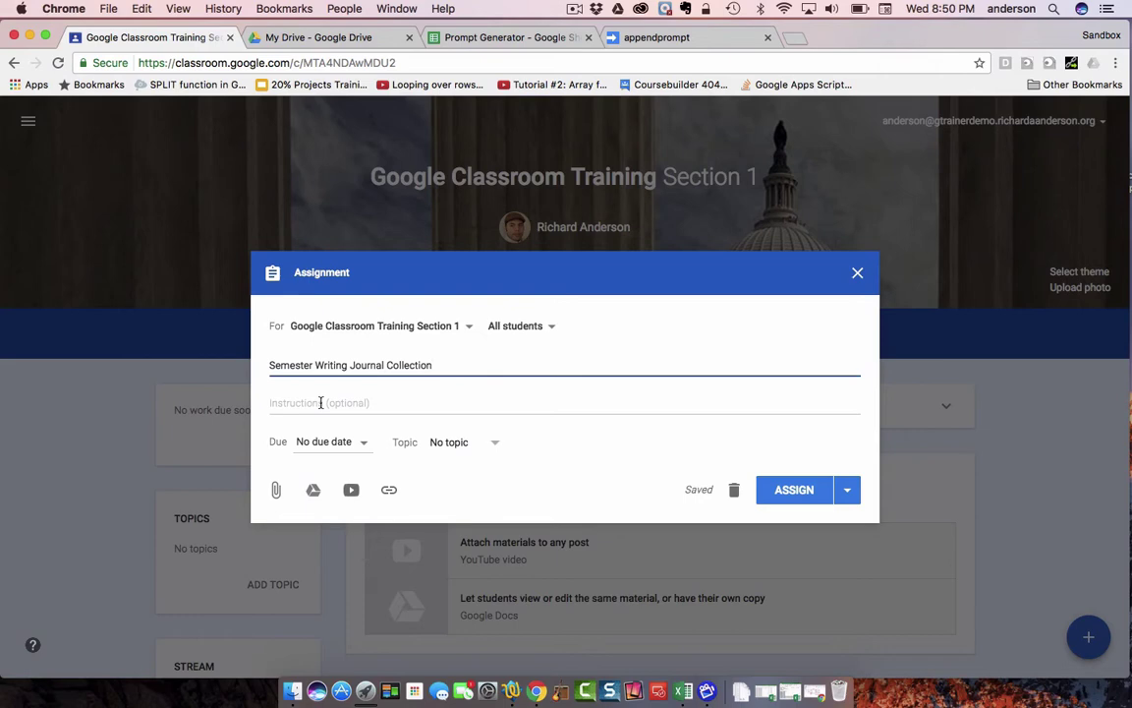
- Add the instructions 'A new writing prompt will be posted each week.'
click(320, 402)
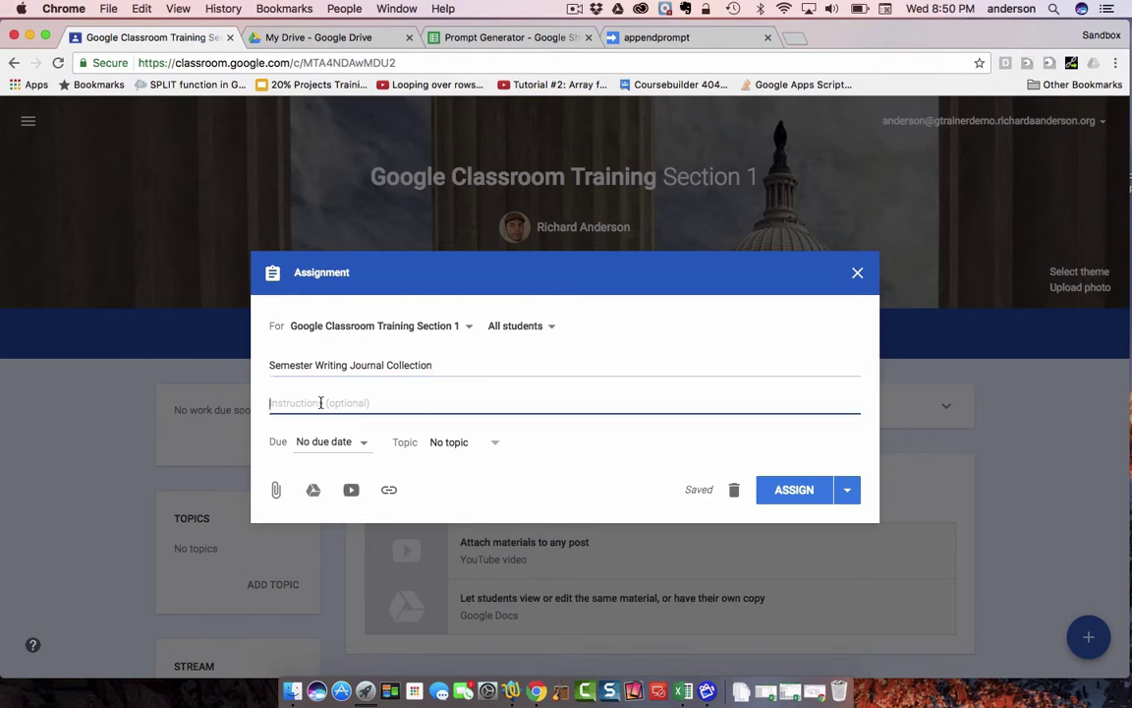
text(A new )
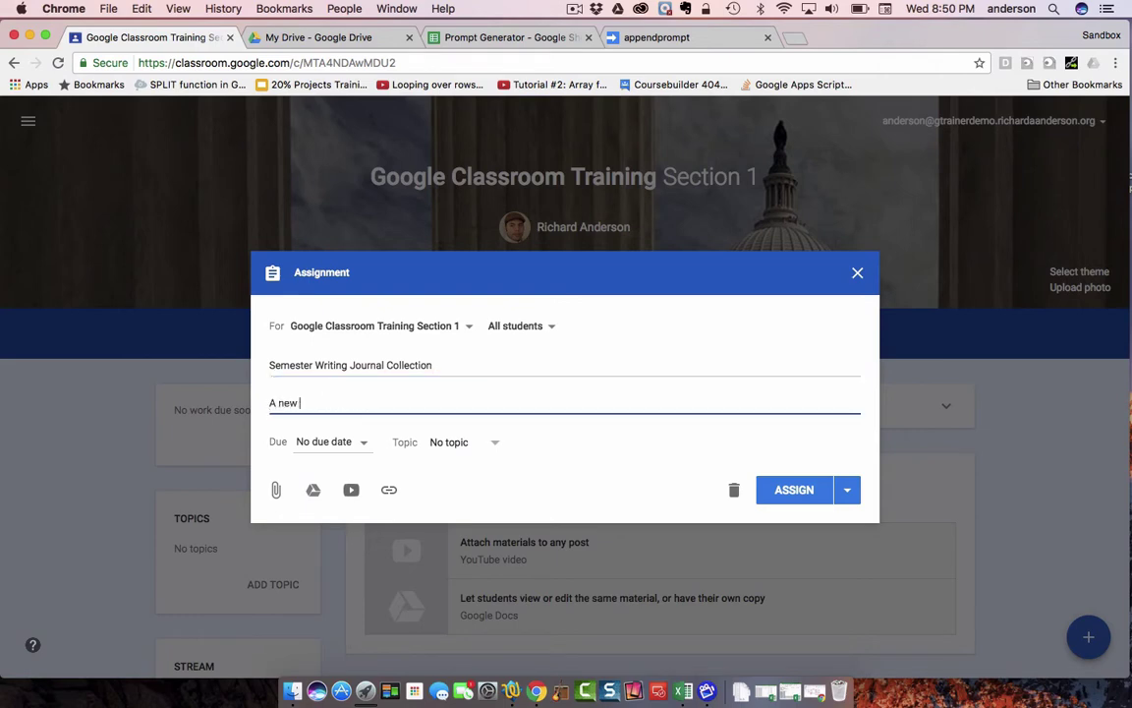
text(writing prompt will be posted eas)
key(BackSpace)
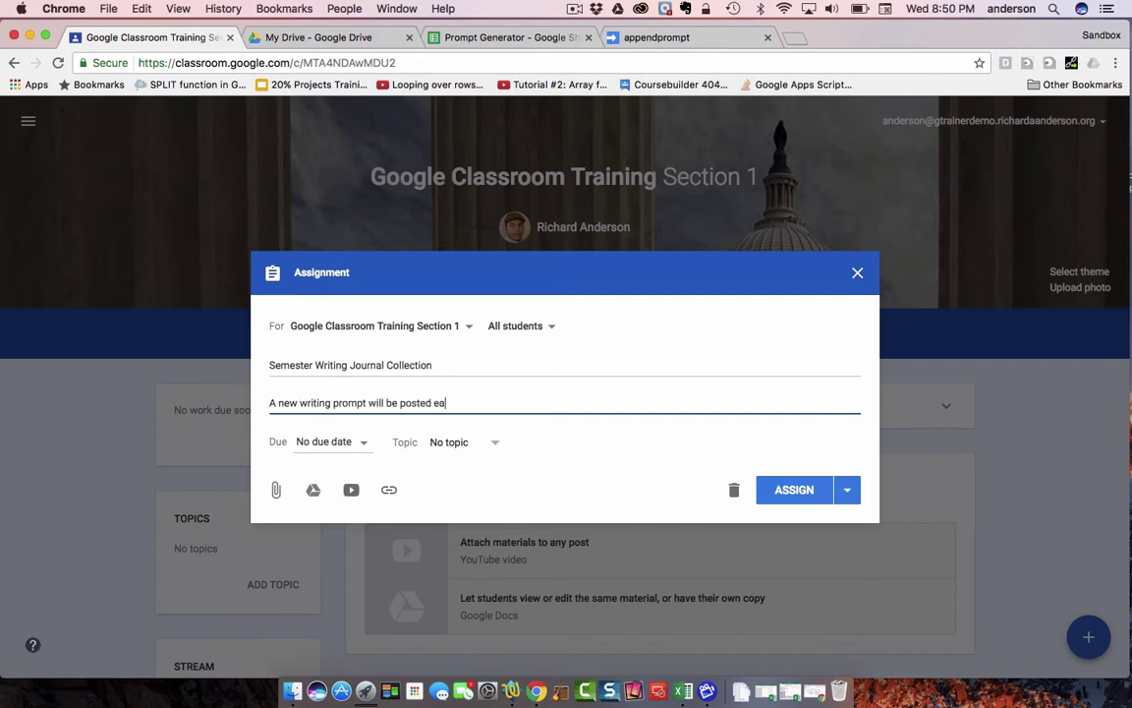
text(ch week.)
- Attach the Semester Writing Journal doc from Drive as 'Make a copy for each student' and assign it
click(313, 489)
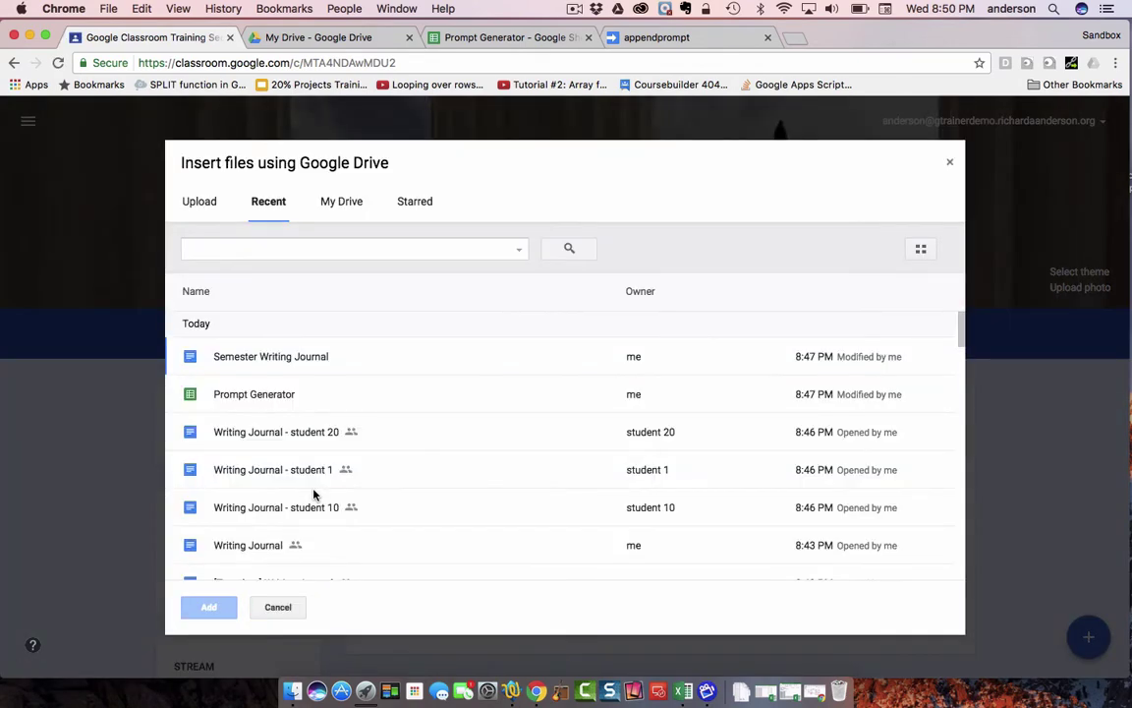
click(288, 359)
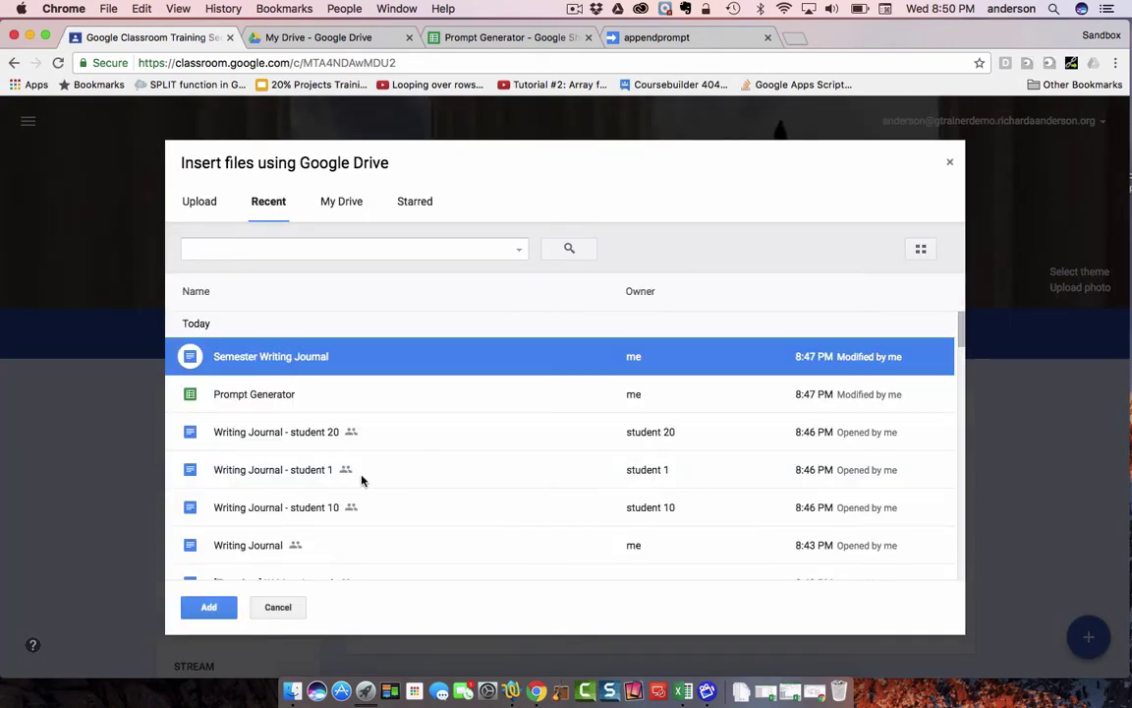
click(209, 607)
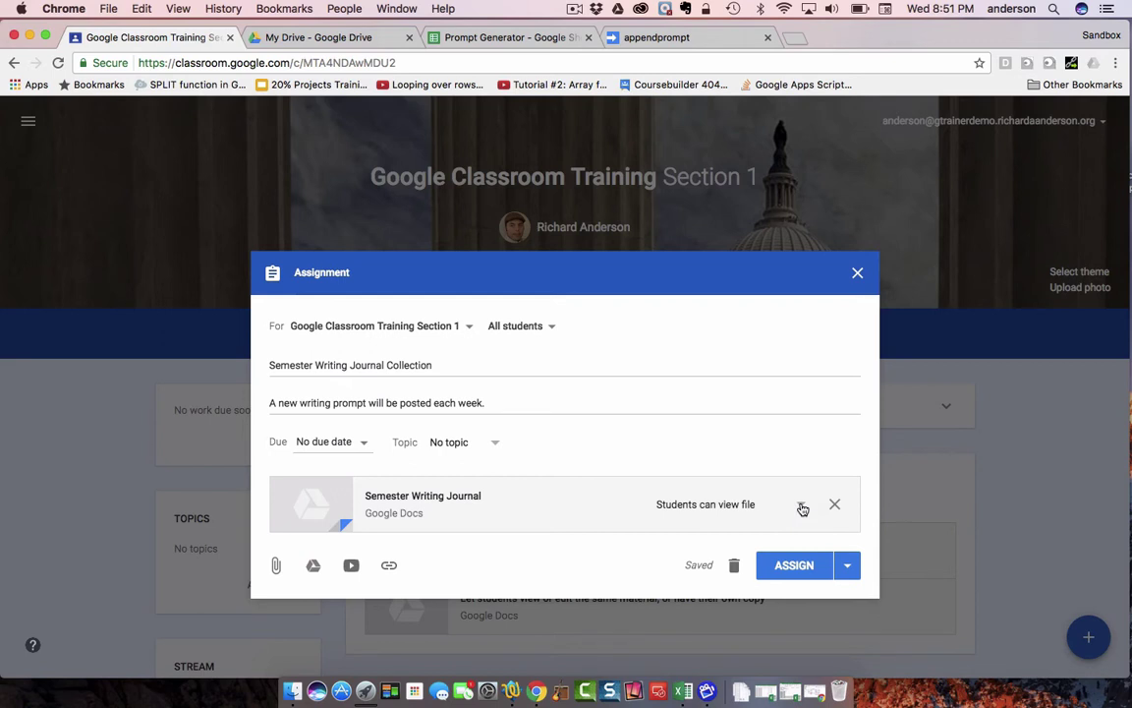
click(803, 506)
click(725, 564)
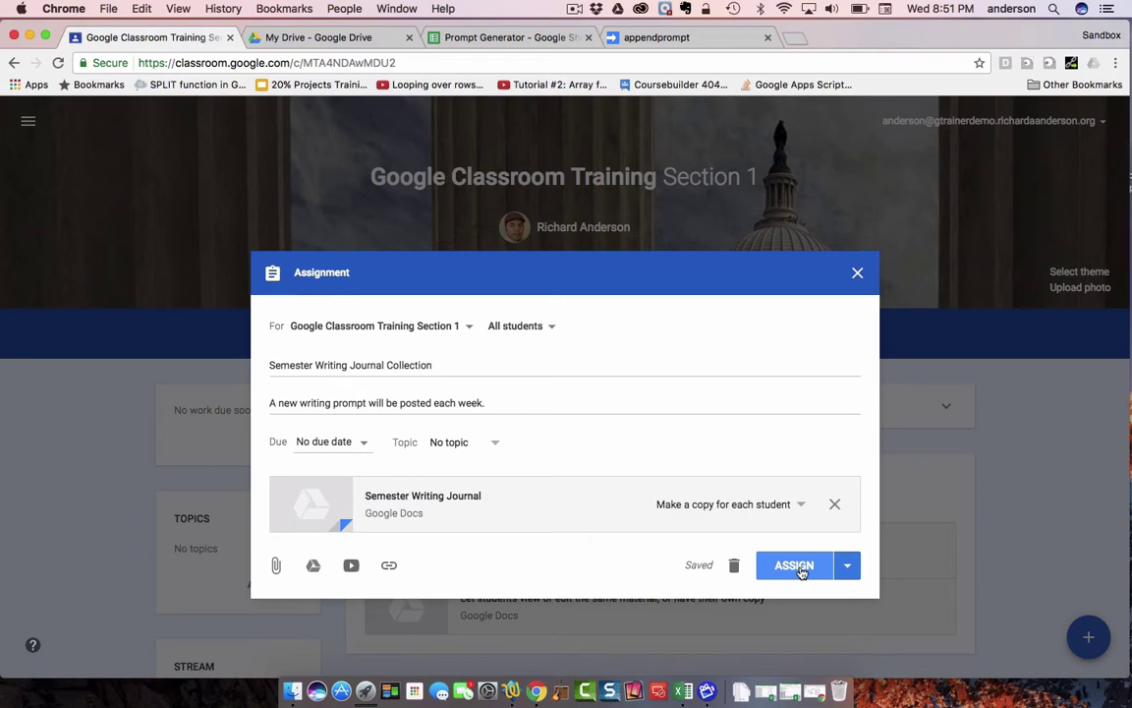
click(801, 572)
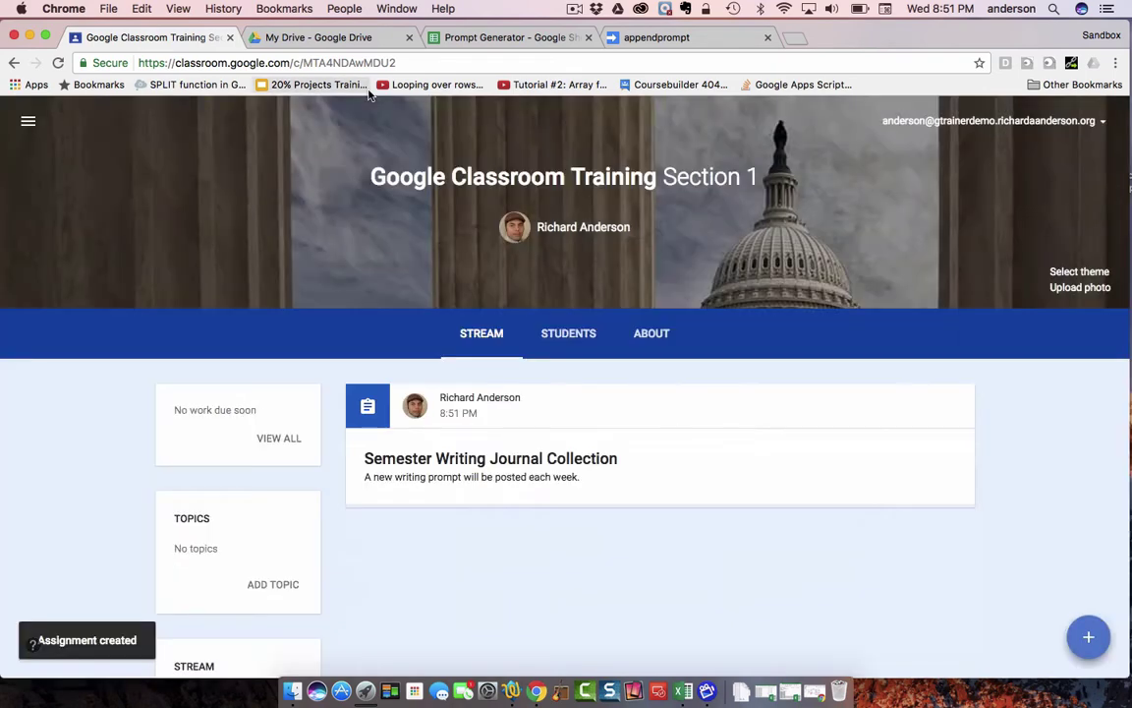
- Search Drive for 'classroom' and open Classroom › Google Classroom Training Section 1 › Semester Writing Journal Collection
click(344, 37)
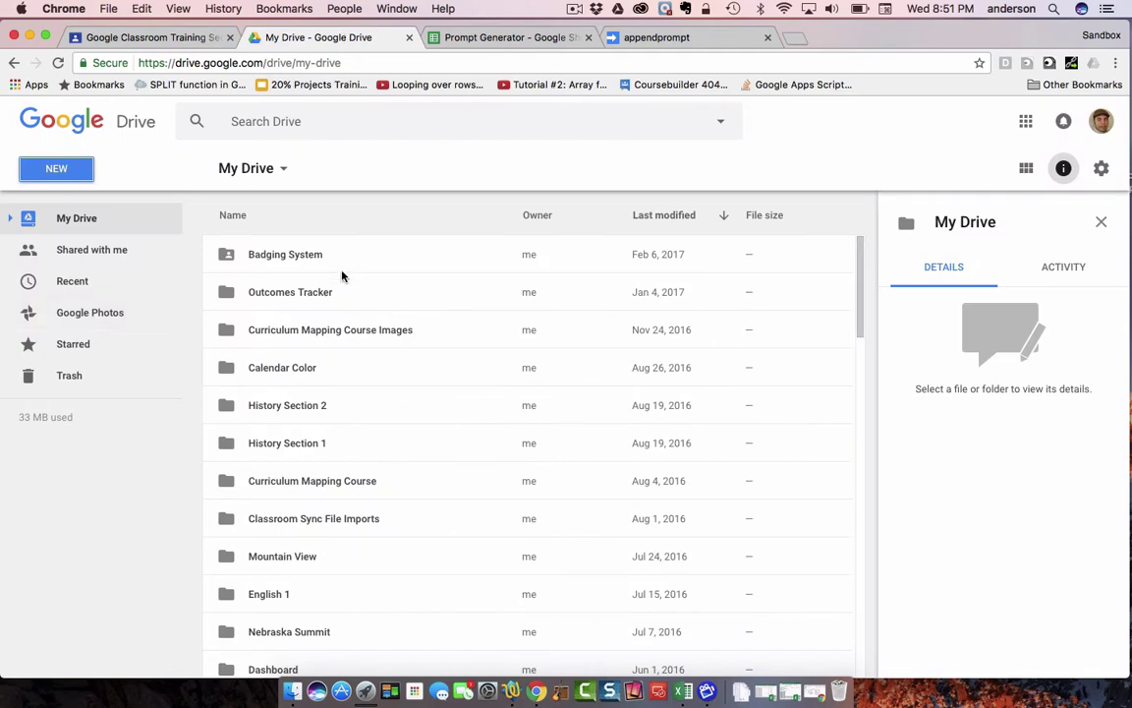
click(336, 122)
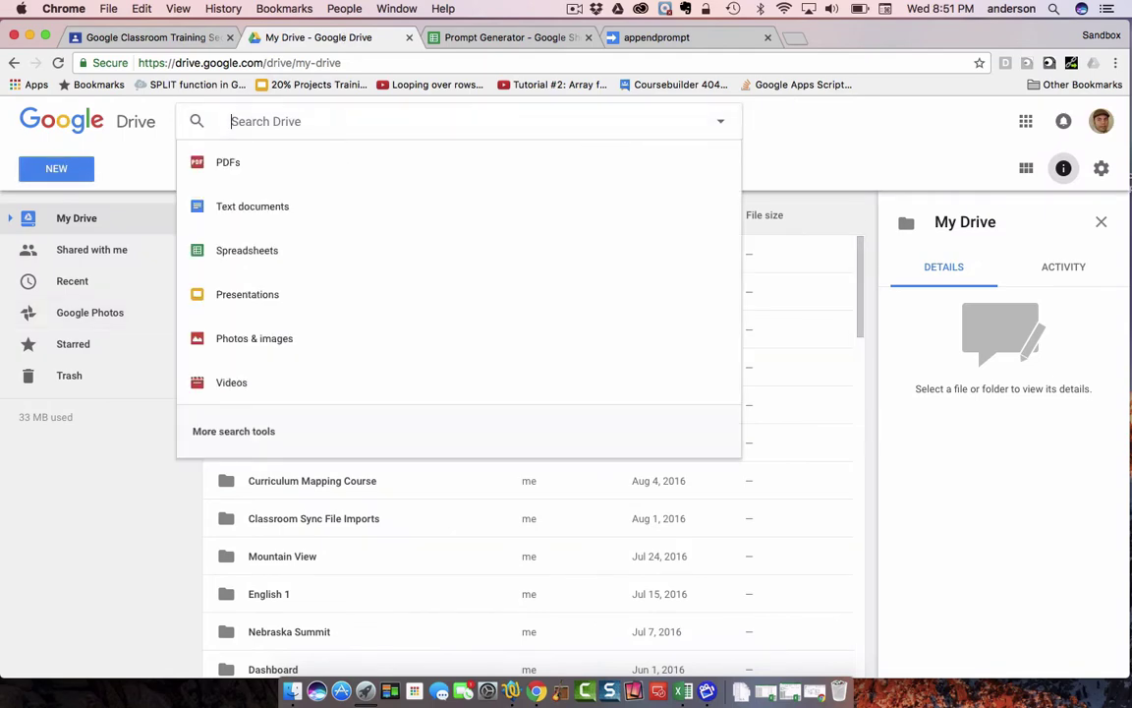
text(classroom)
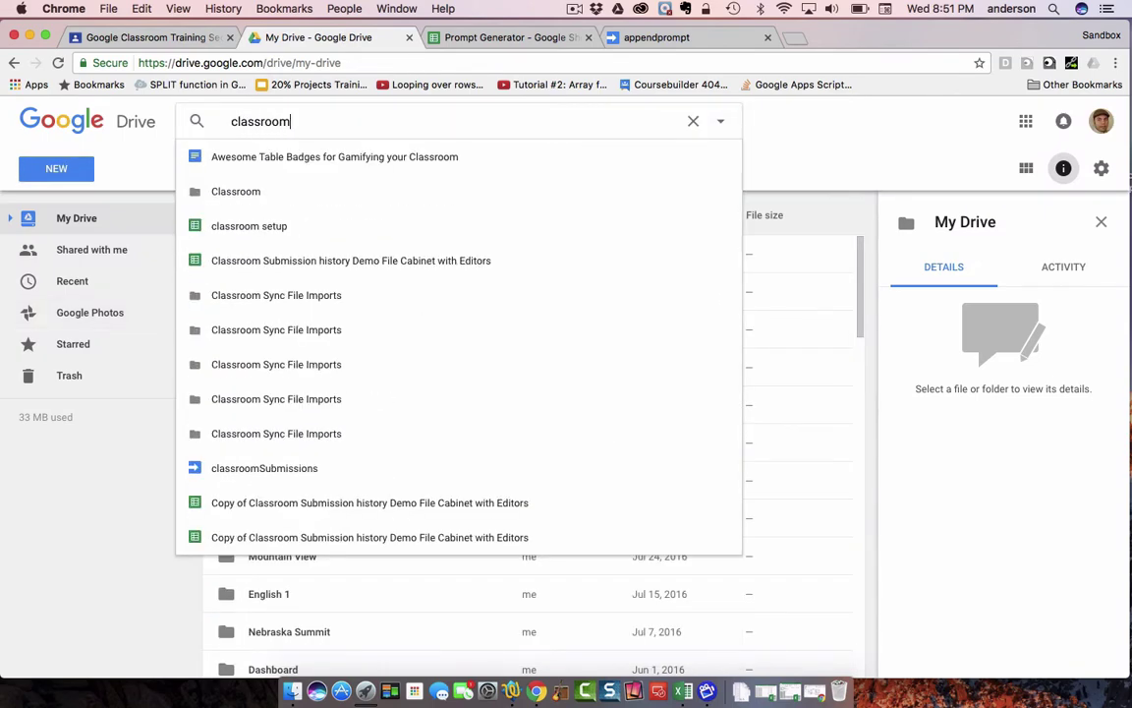
click(258, 192)
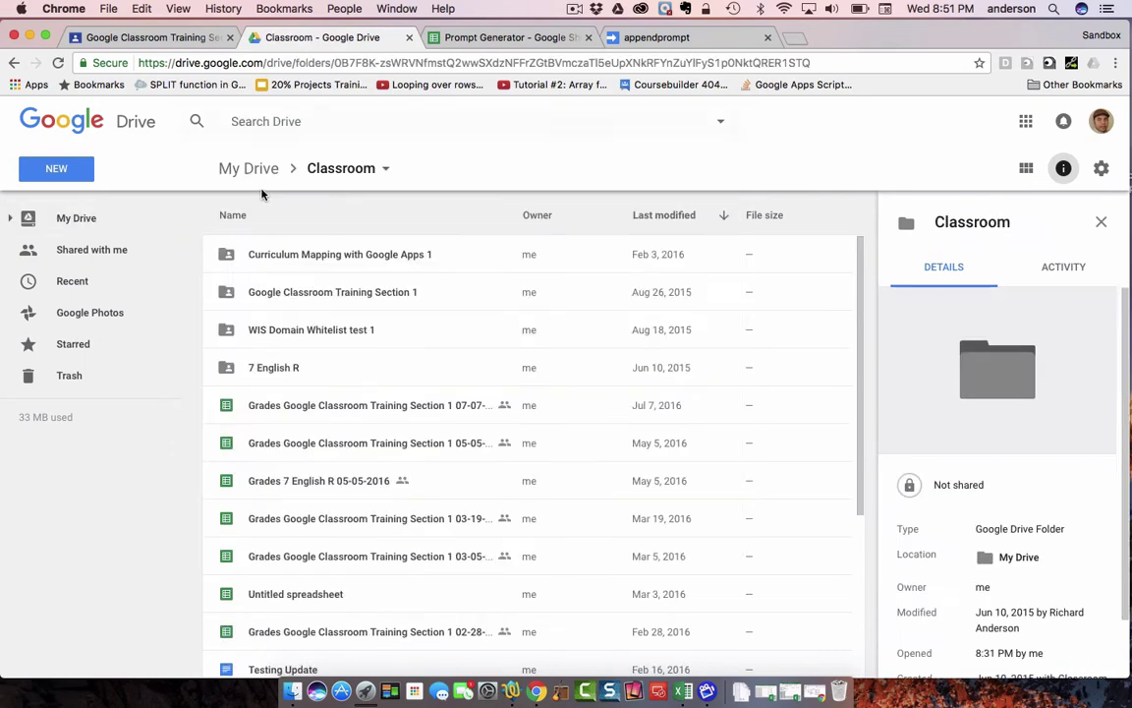
double_click(343, 292)
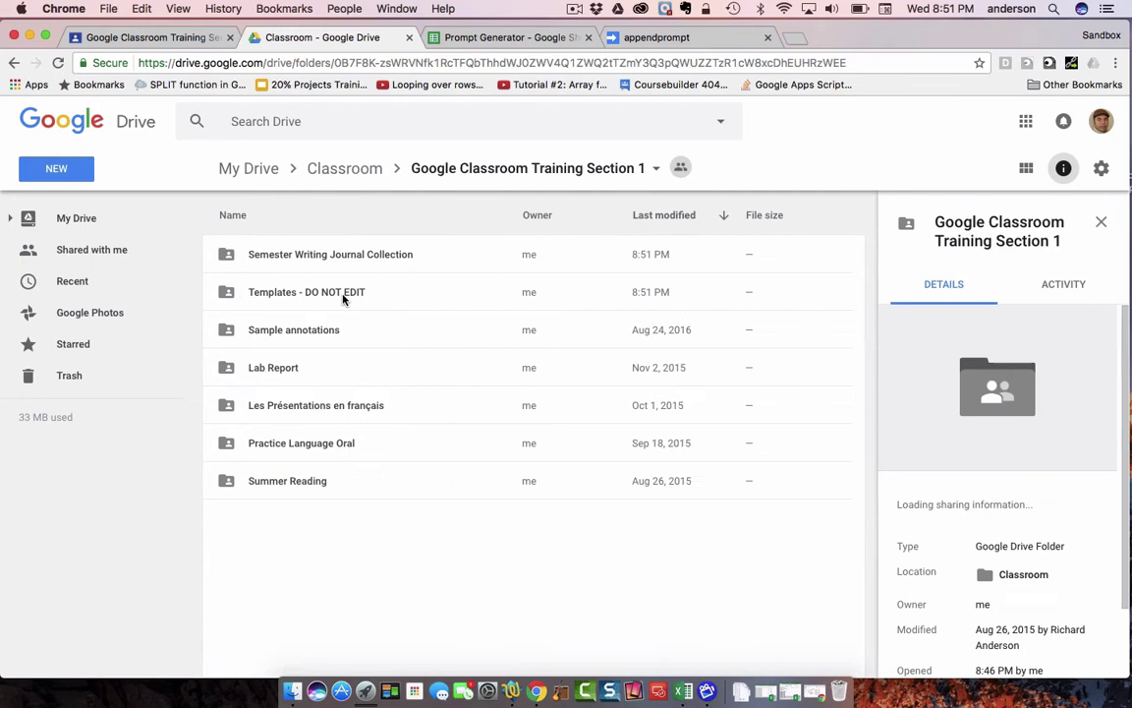
click(293, 255)
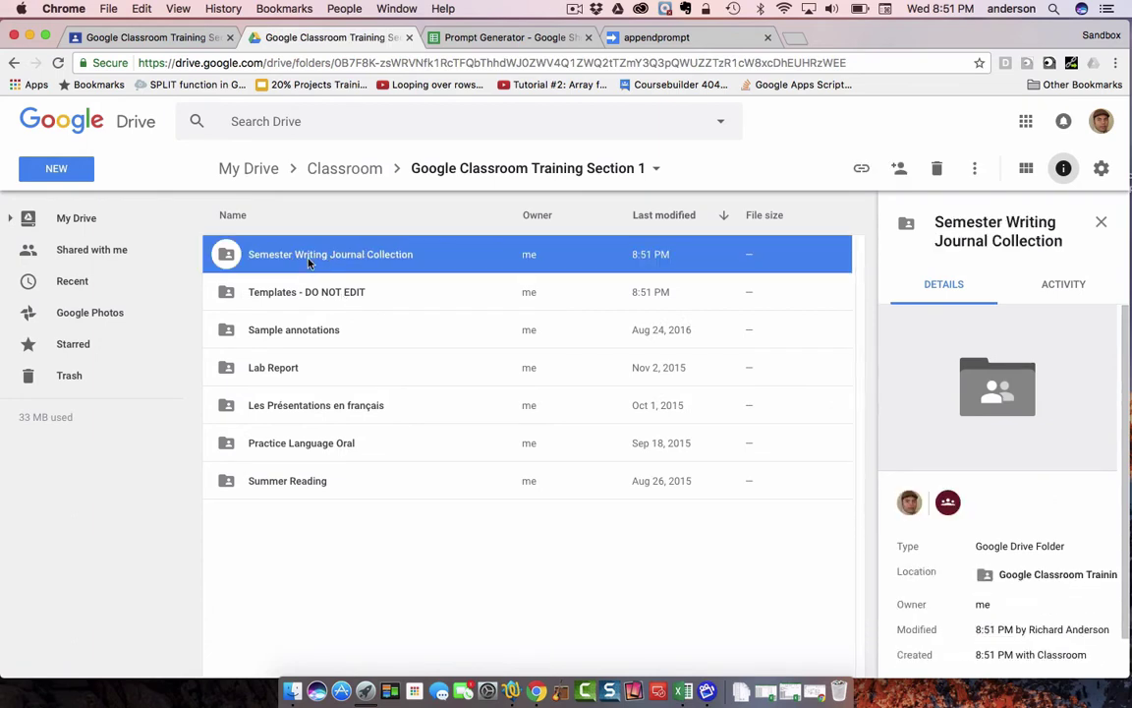
double_click(334, 258)
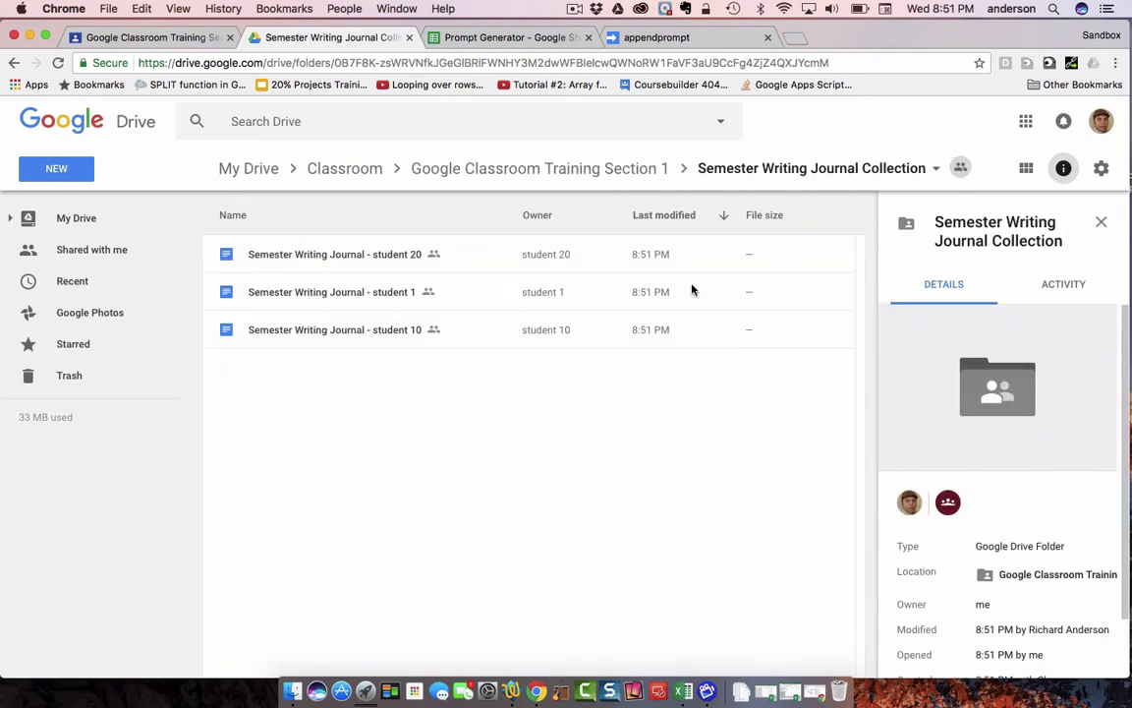
- Open student 20's journal copy to confirm it's blank, then bring up the collection folder's menu
click(300, 258)
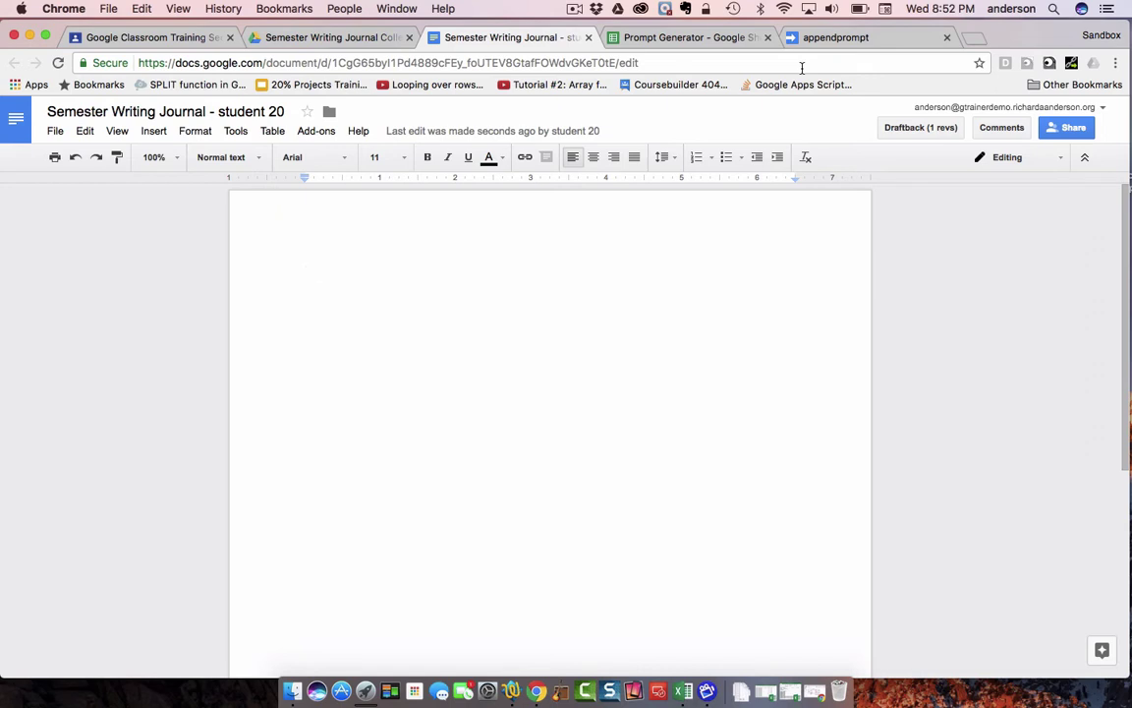
click(373, 39)
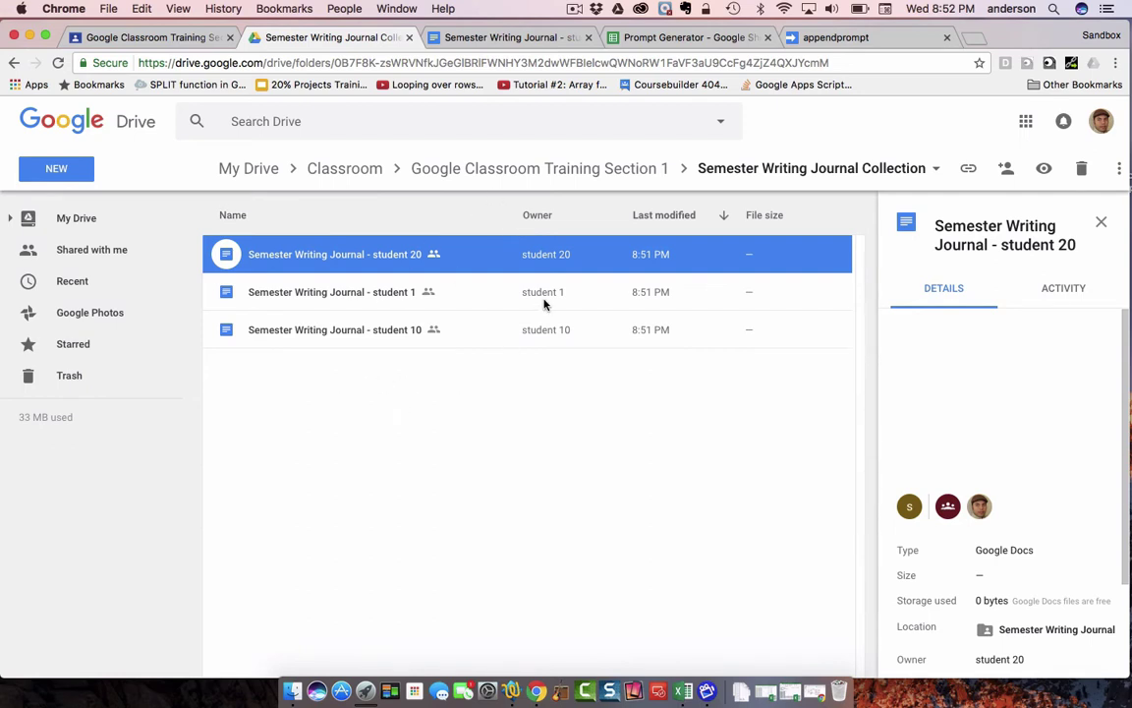
click(731, 172)
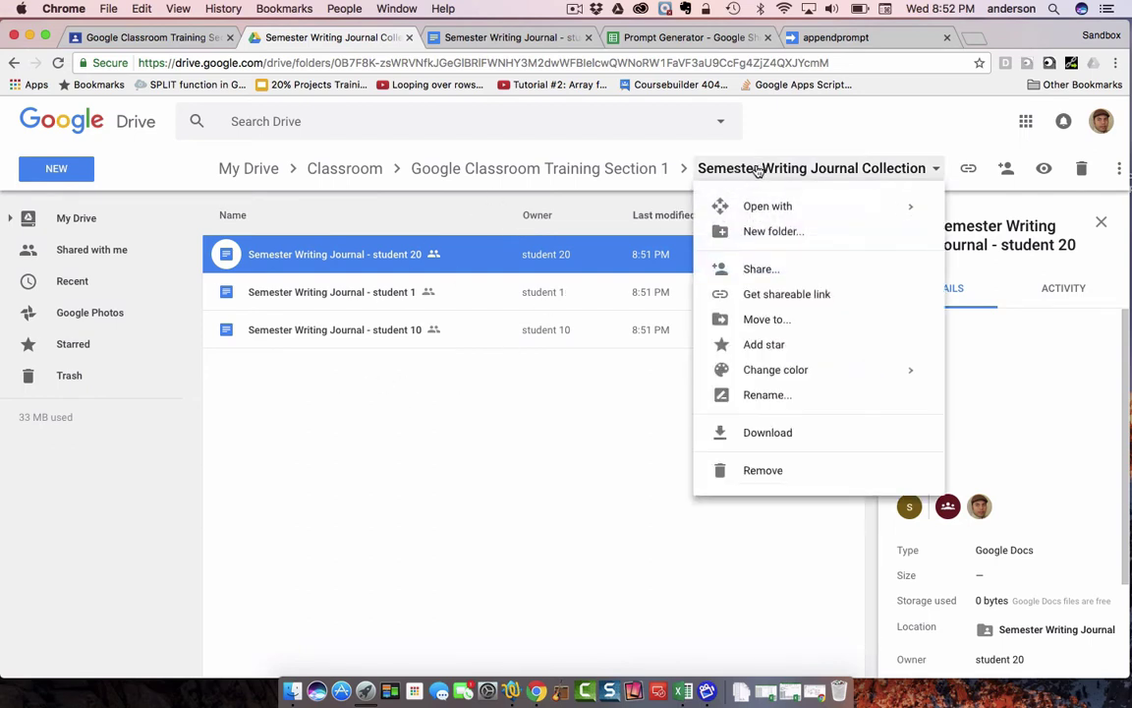
- Copy the collection folder's ID from the end of the Drive URL for the appendprompt script
click(865, 125)
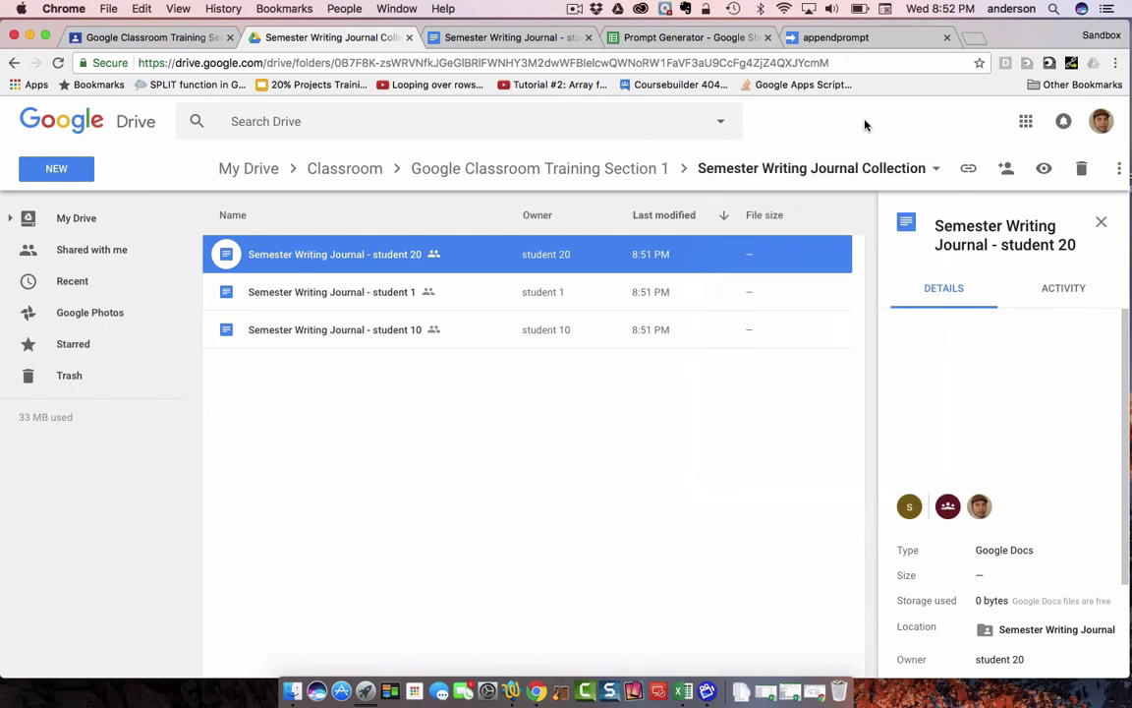
click(441, 61)
click(439, 62)
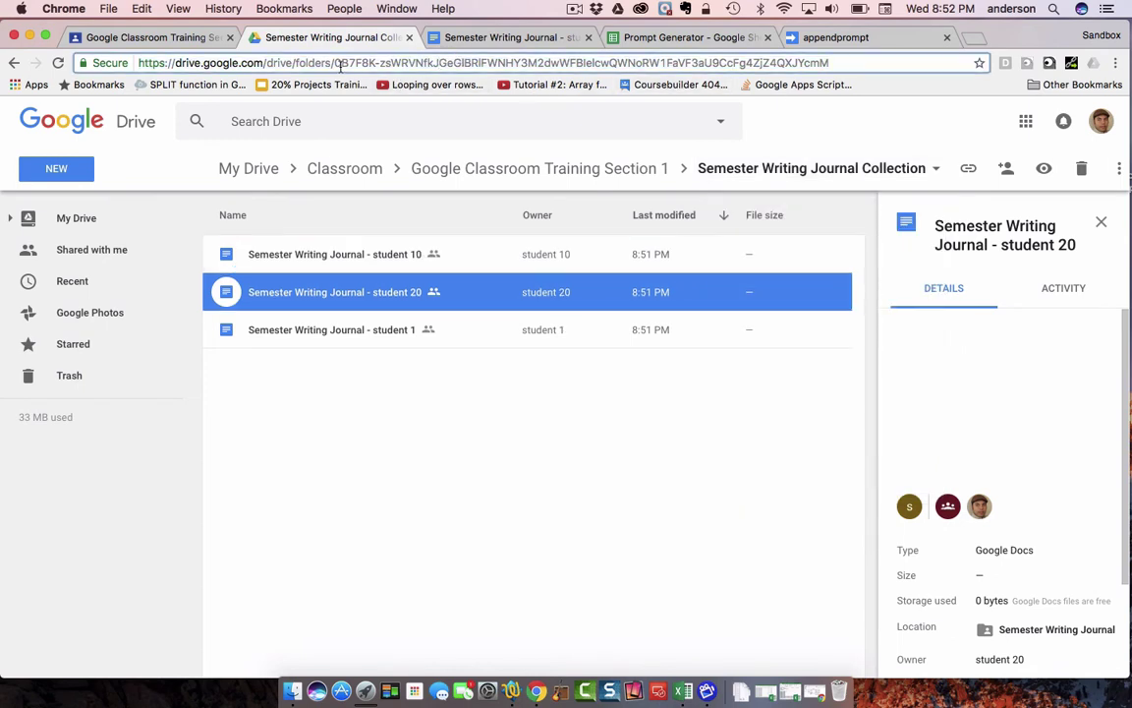
click(335, 63)
key(shift+End)
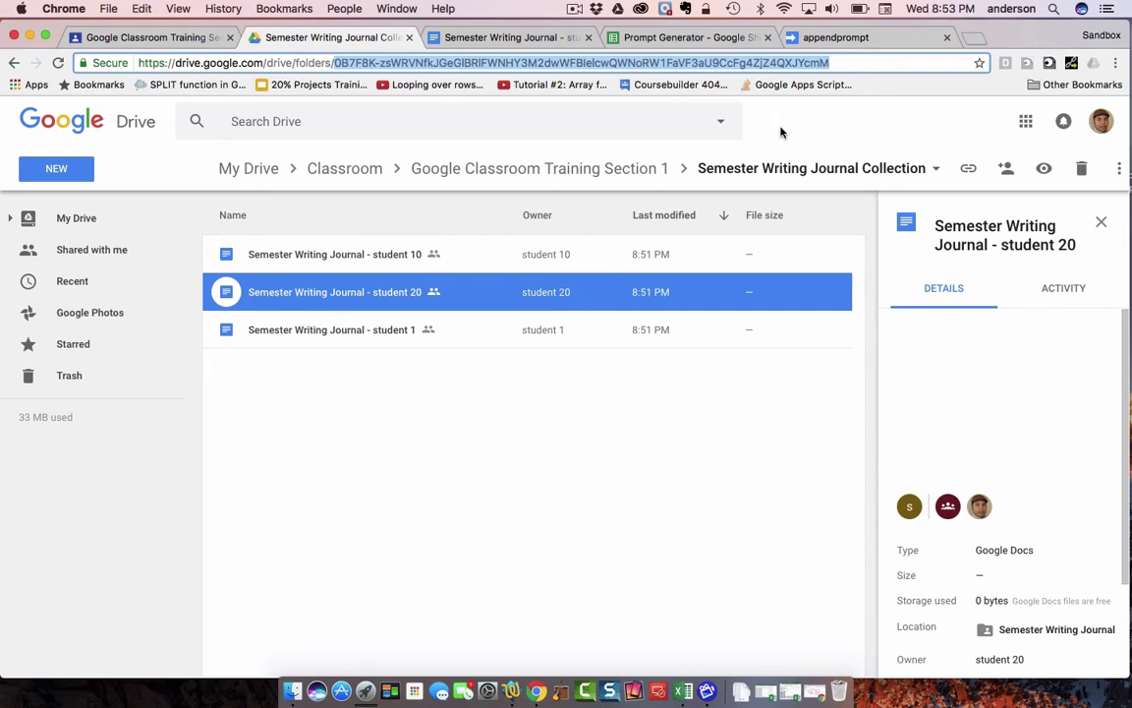
click(864, 42)
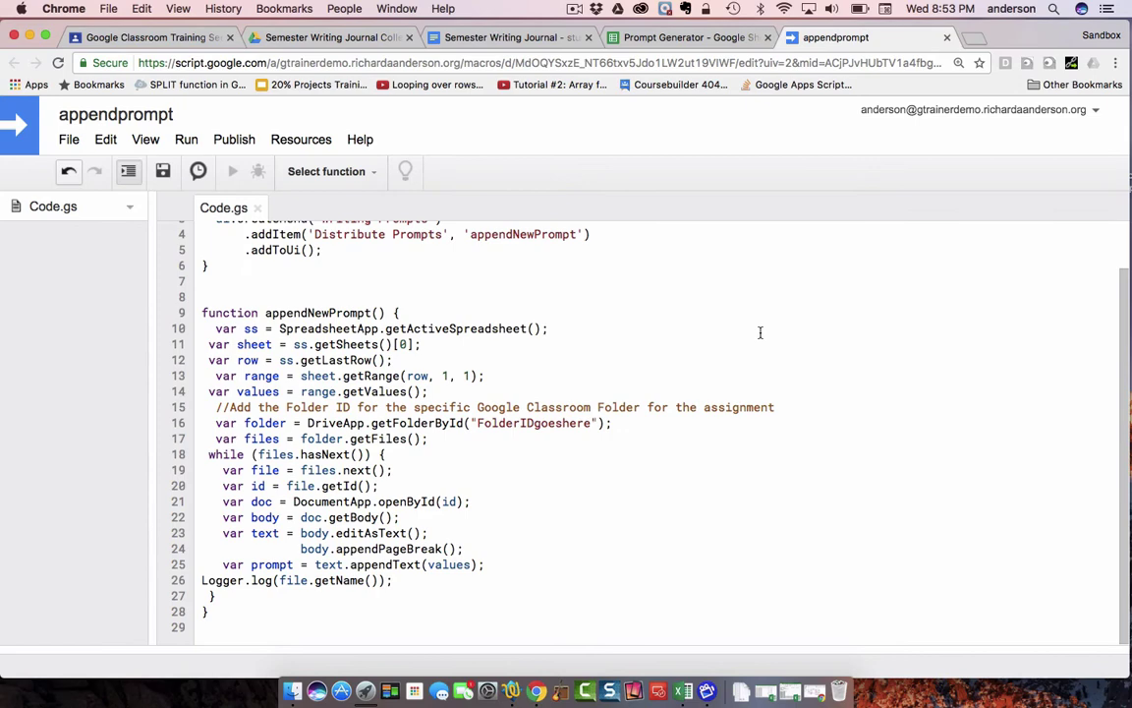
- Replace 'FolderIDgoeshere' on line 16 with the copied folder ID and save Code.gs
scroll(758, 328, up, 2)
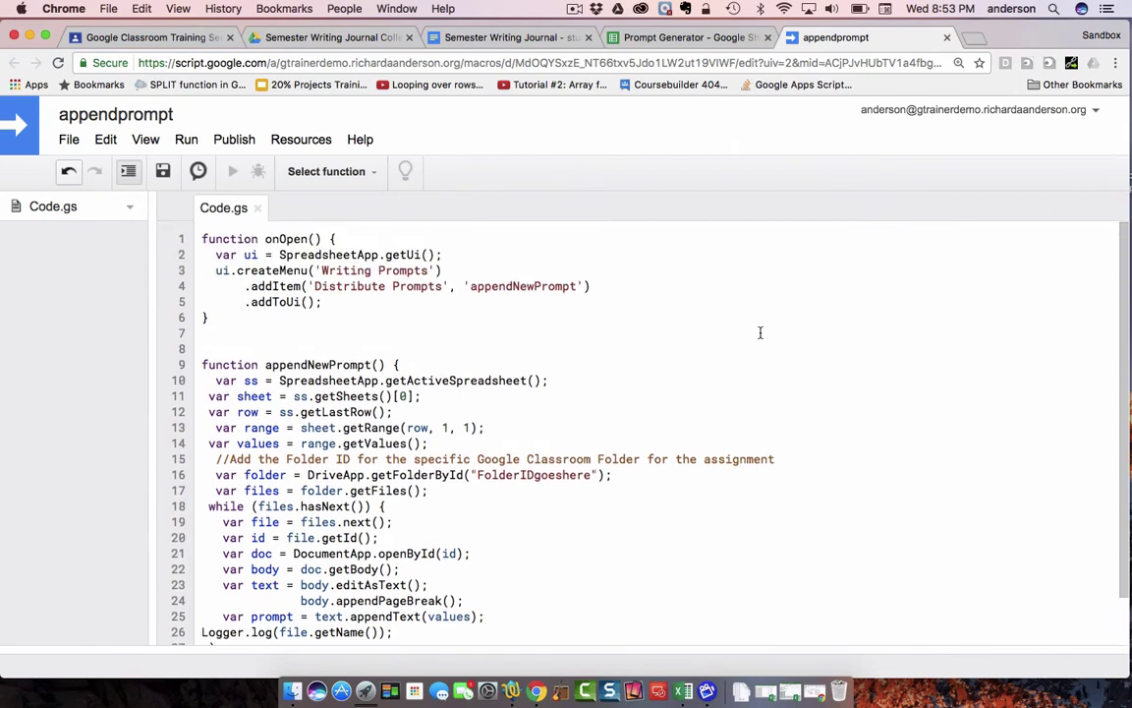
click(718, 42)
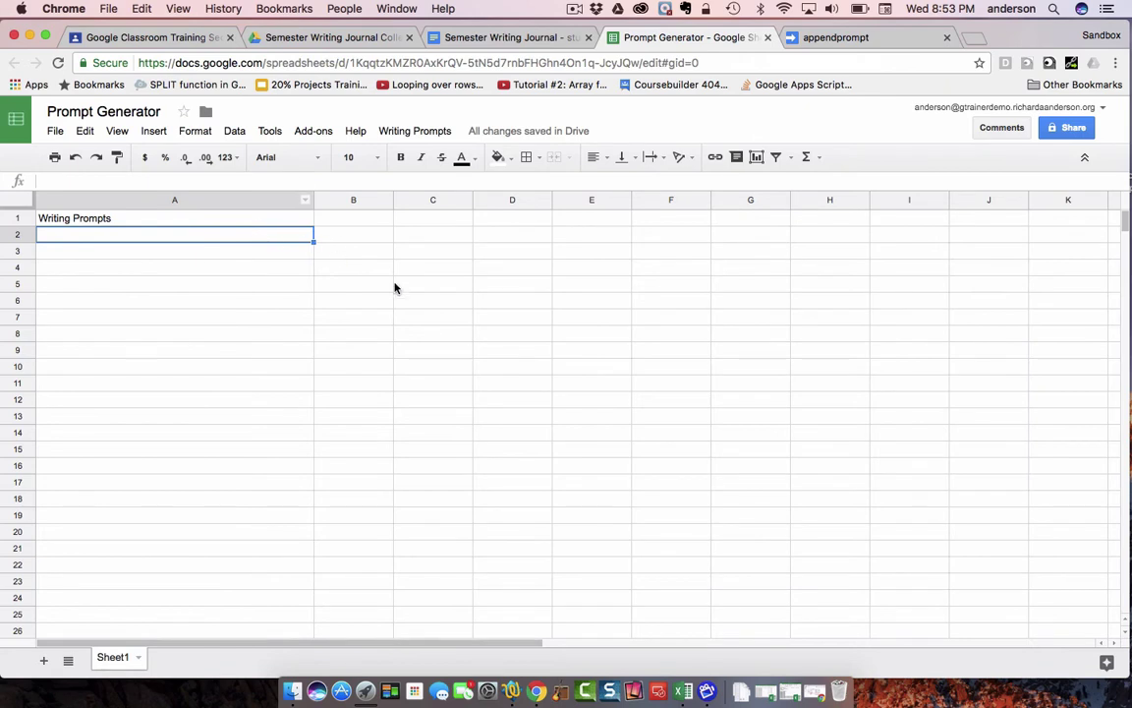
click(946, 38)
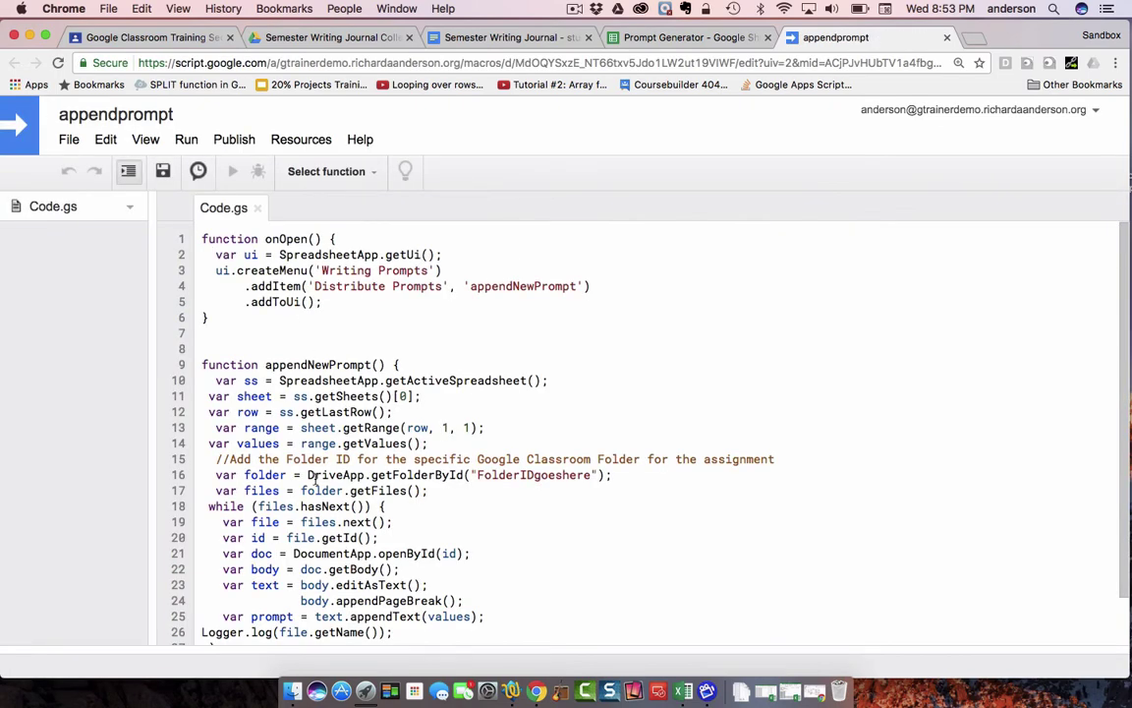
scroll(319, 511, down, 1)
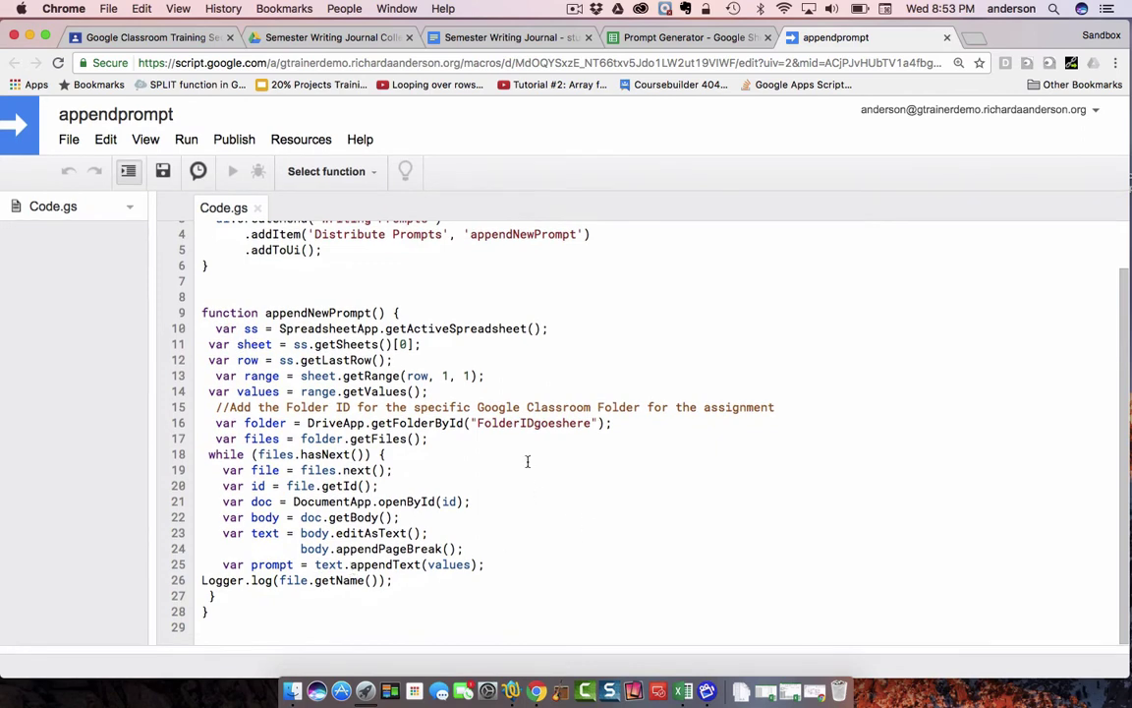
drag(594, 423, 478, 425)
key(BackSpace)
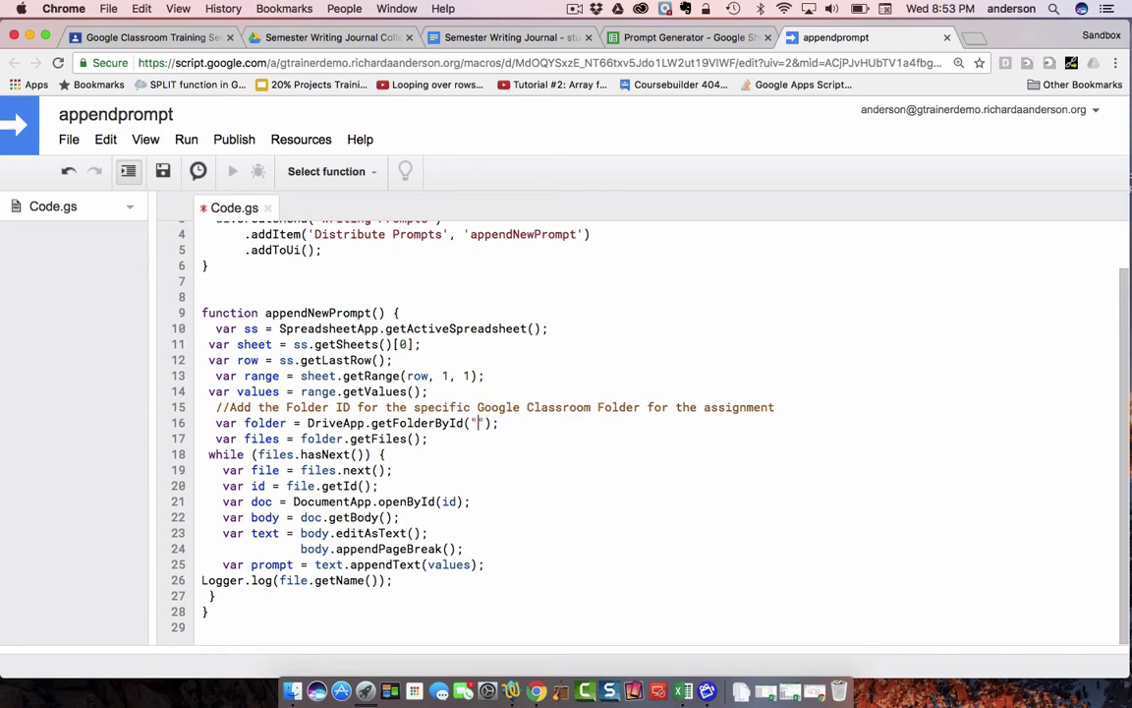
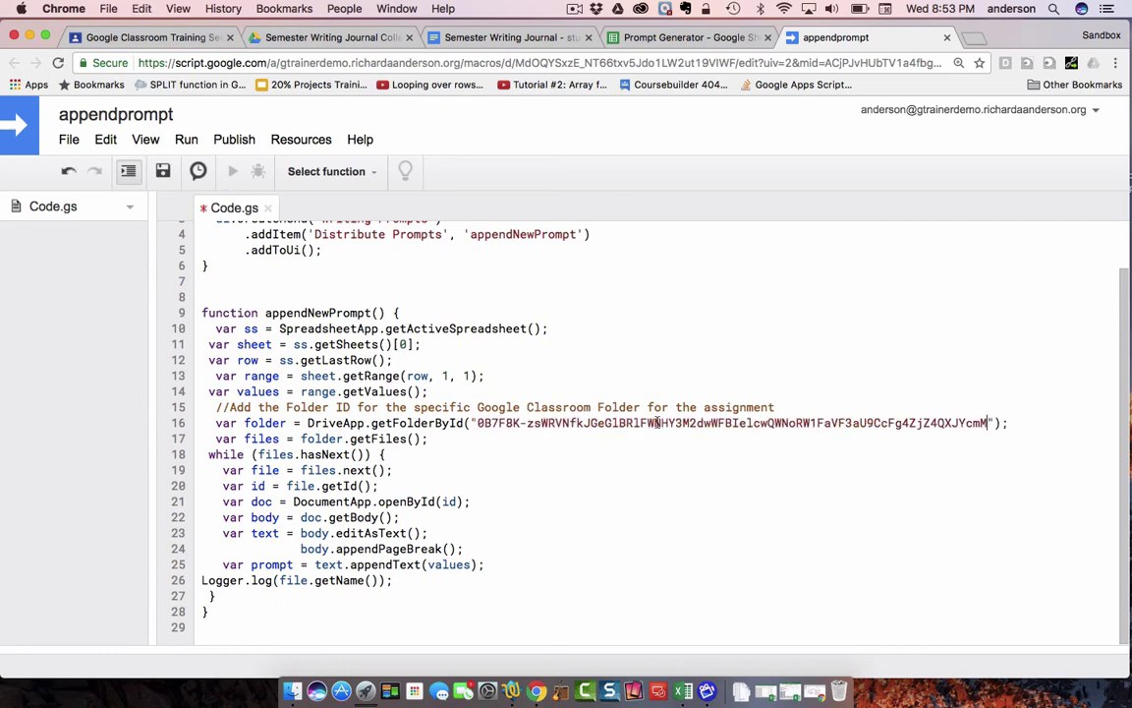
click(163, 172)
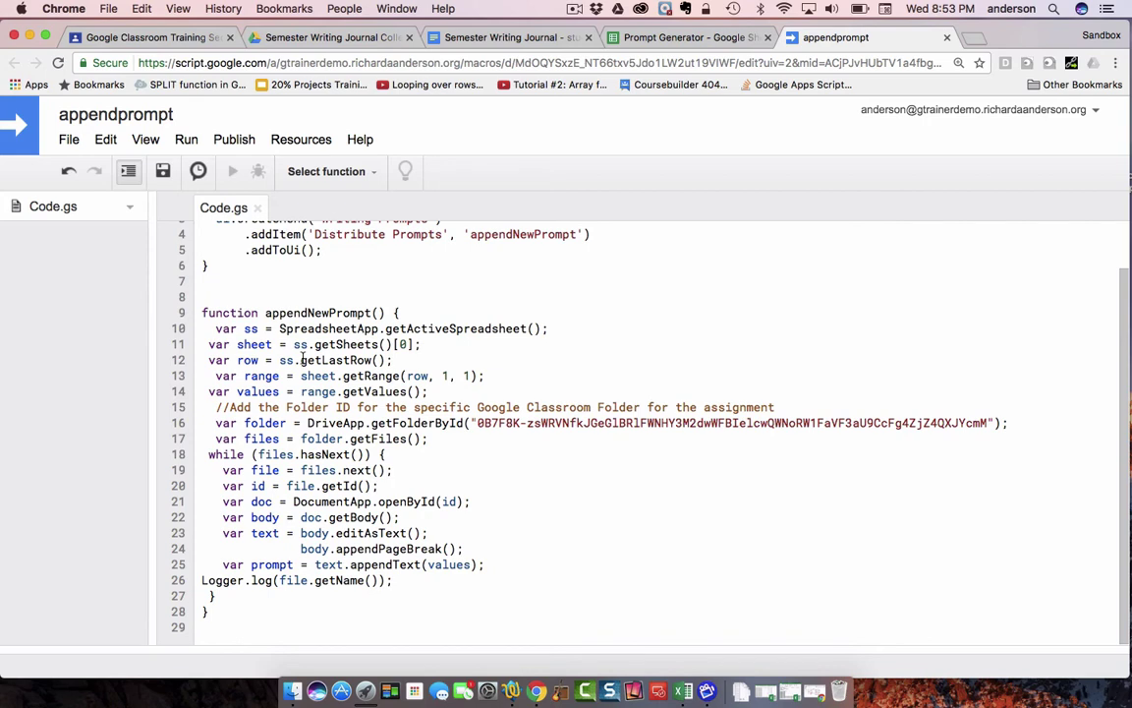
scroll(487, 505, up, 2)
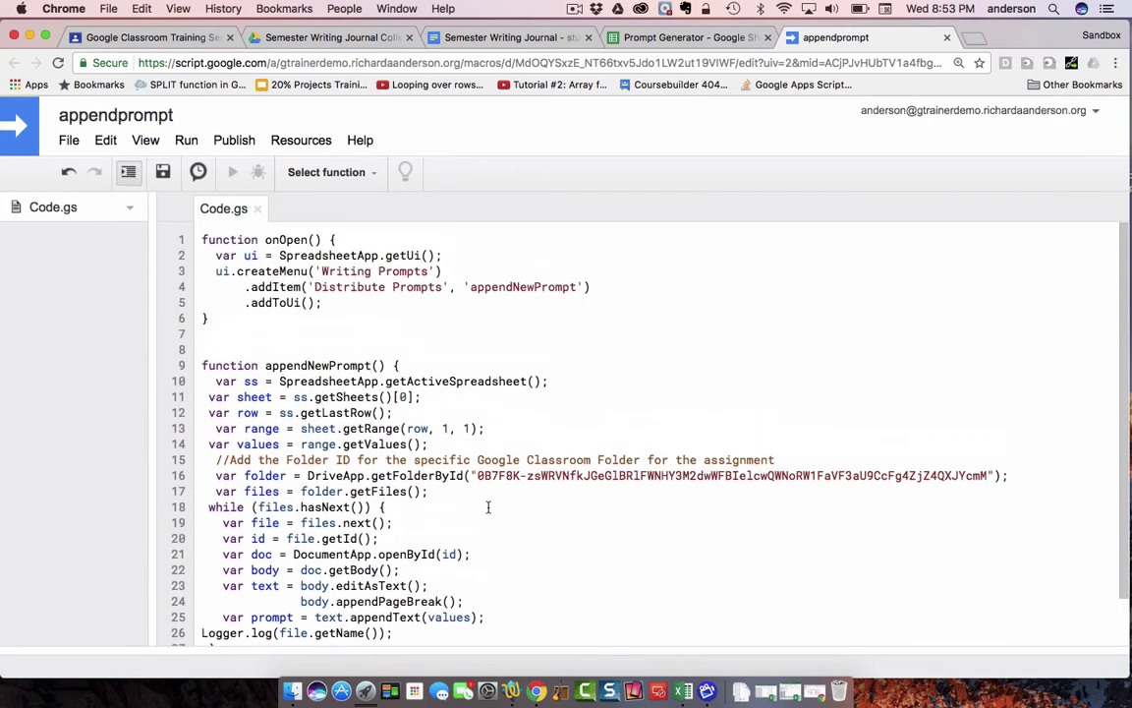
- Enter 'If I were invisible I would...' in cell A2 of the Prompt Generator sheet
click(666, 40)
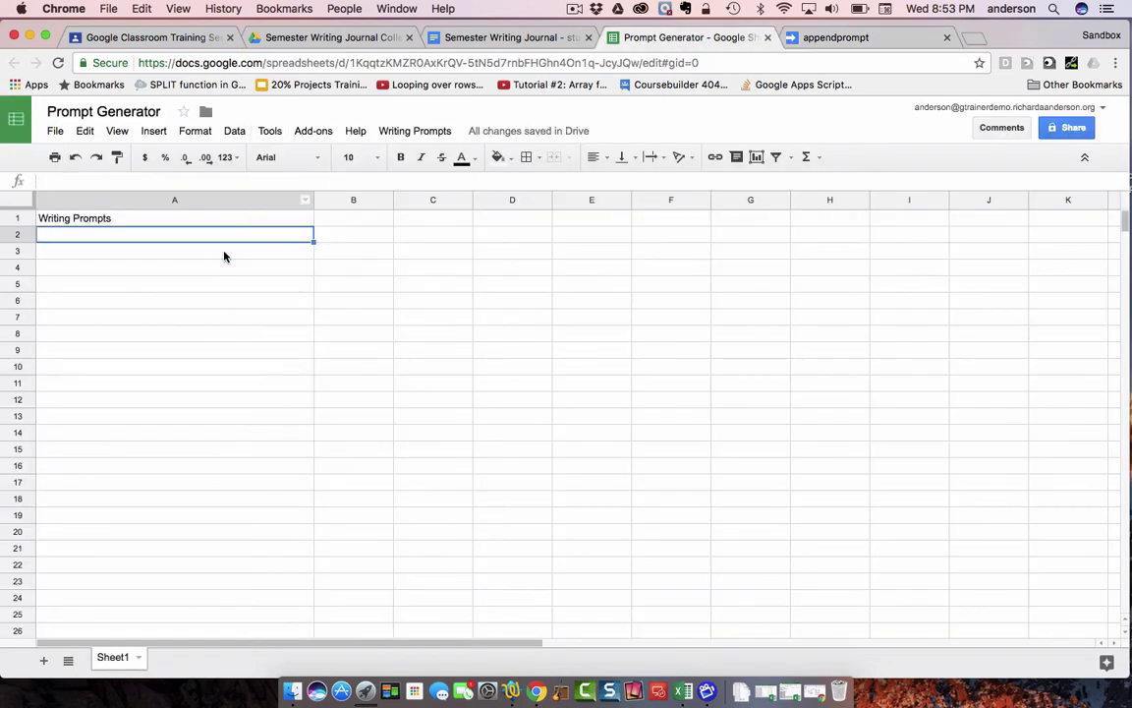
double_click(65, 238)
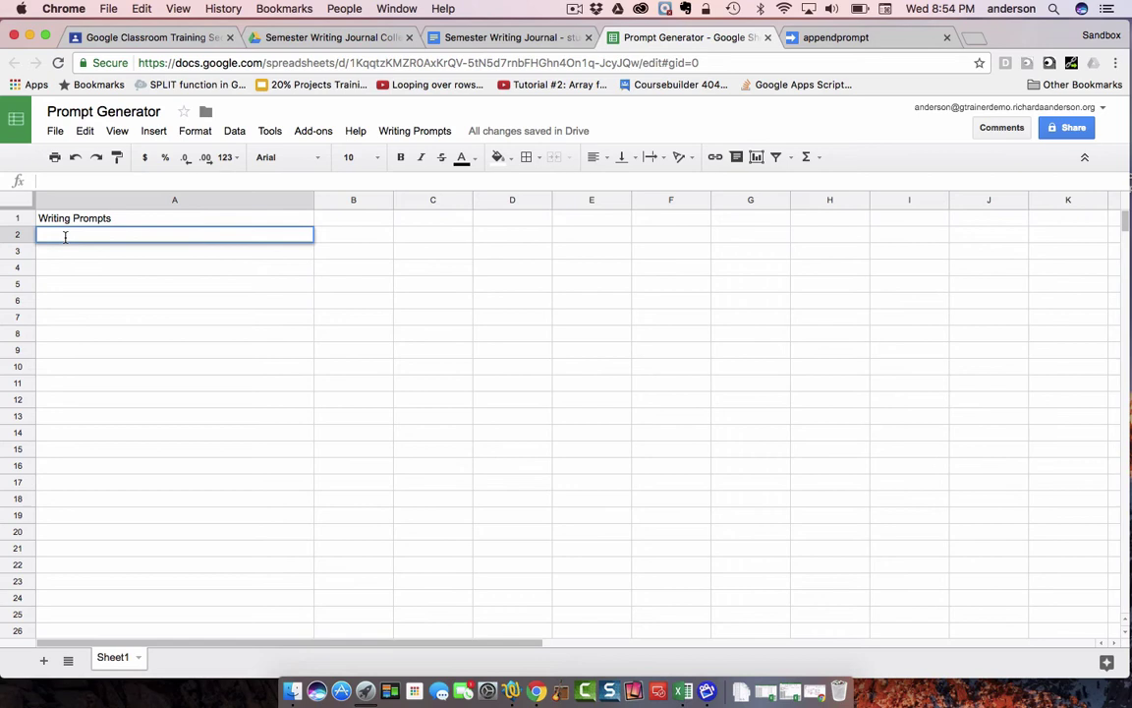
text(If I were invisible I would...)
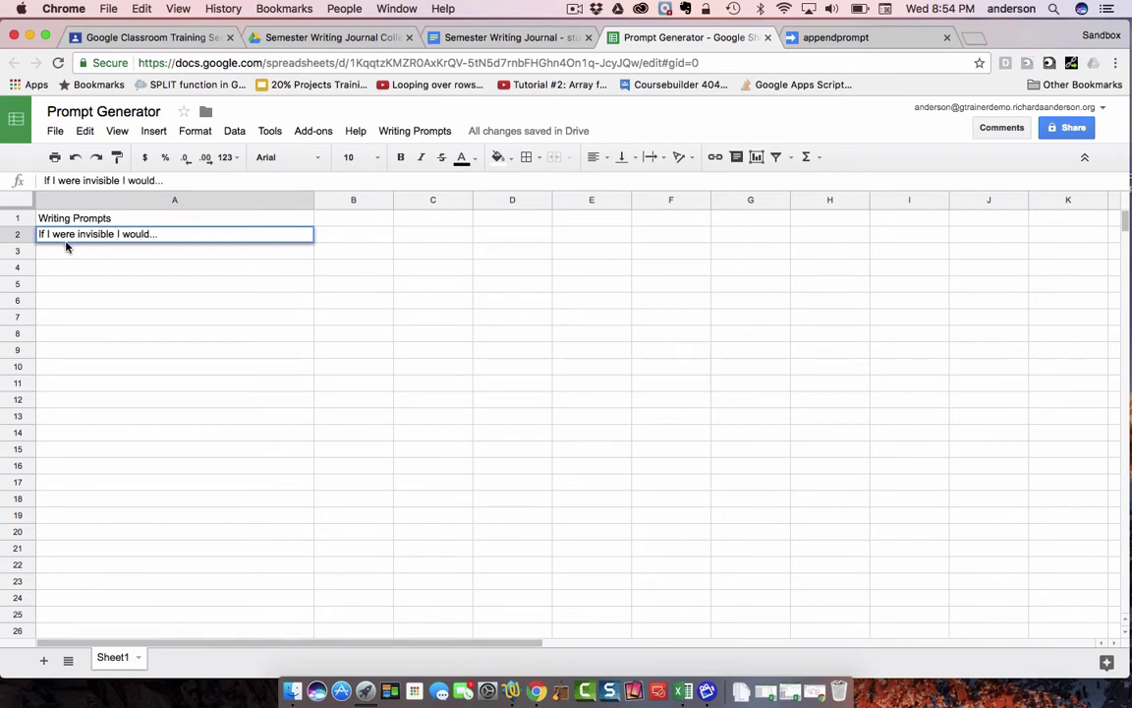
key(Return)
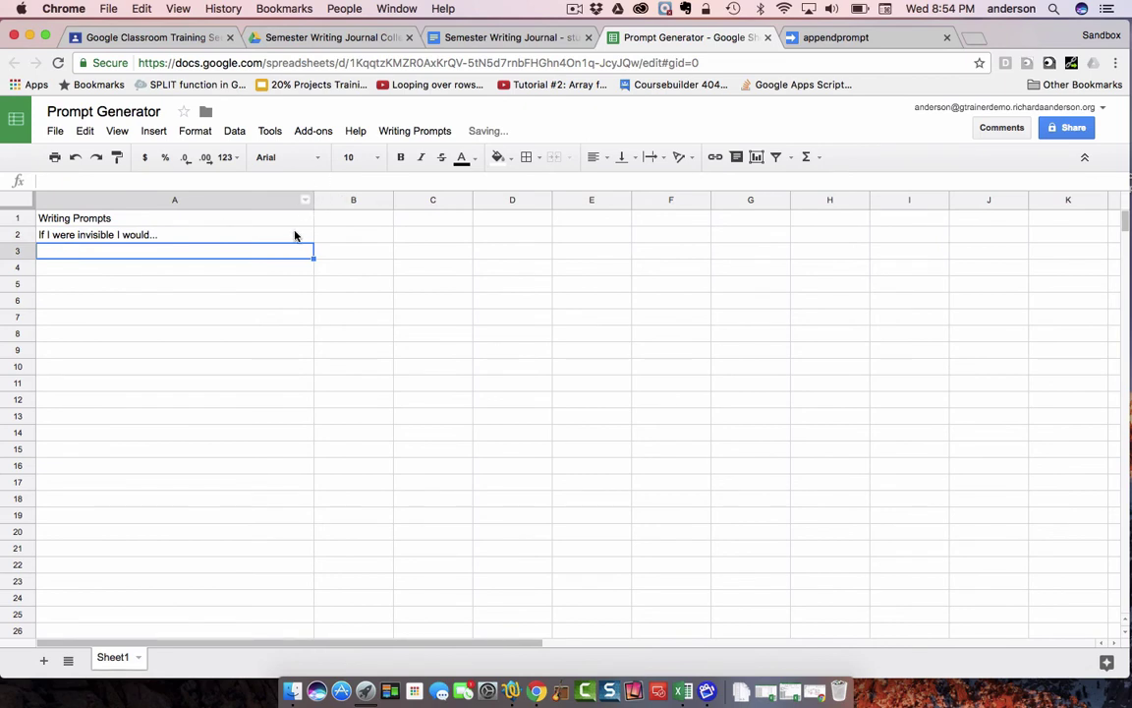
- Open student 10's journal from the collection folder and confirm it and student 20's are blank
click(295, 234)
click(433, 132)
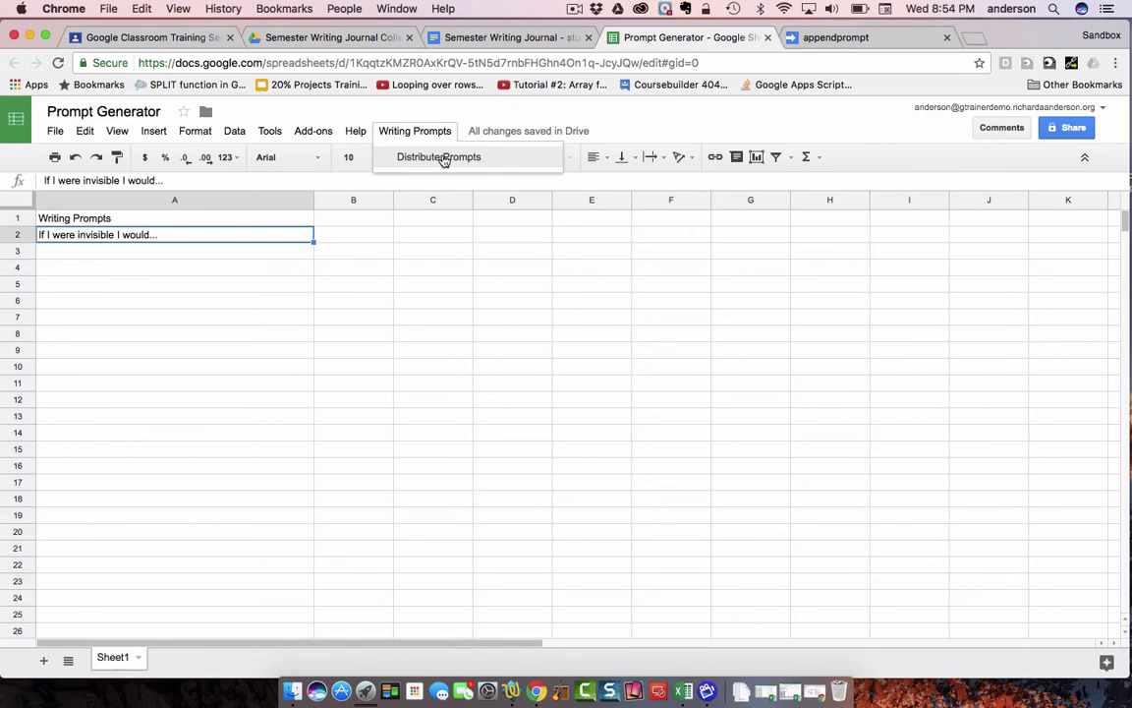
click(356, 41)
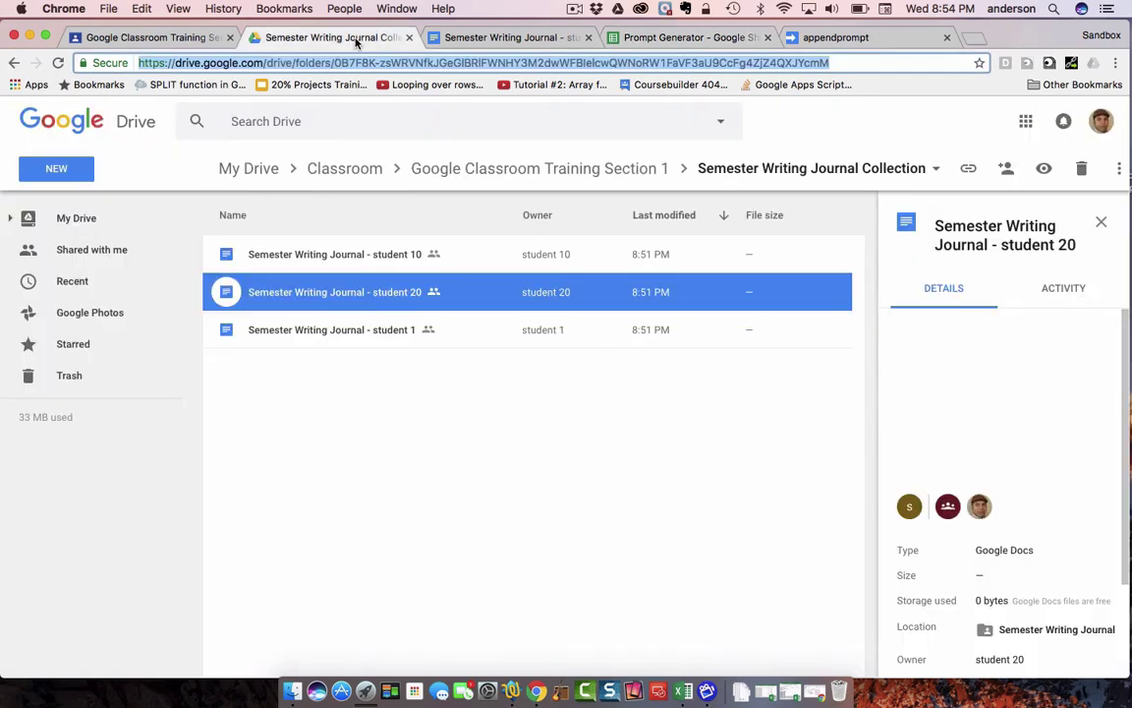
double_click(224, 257)
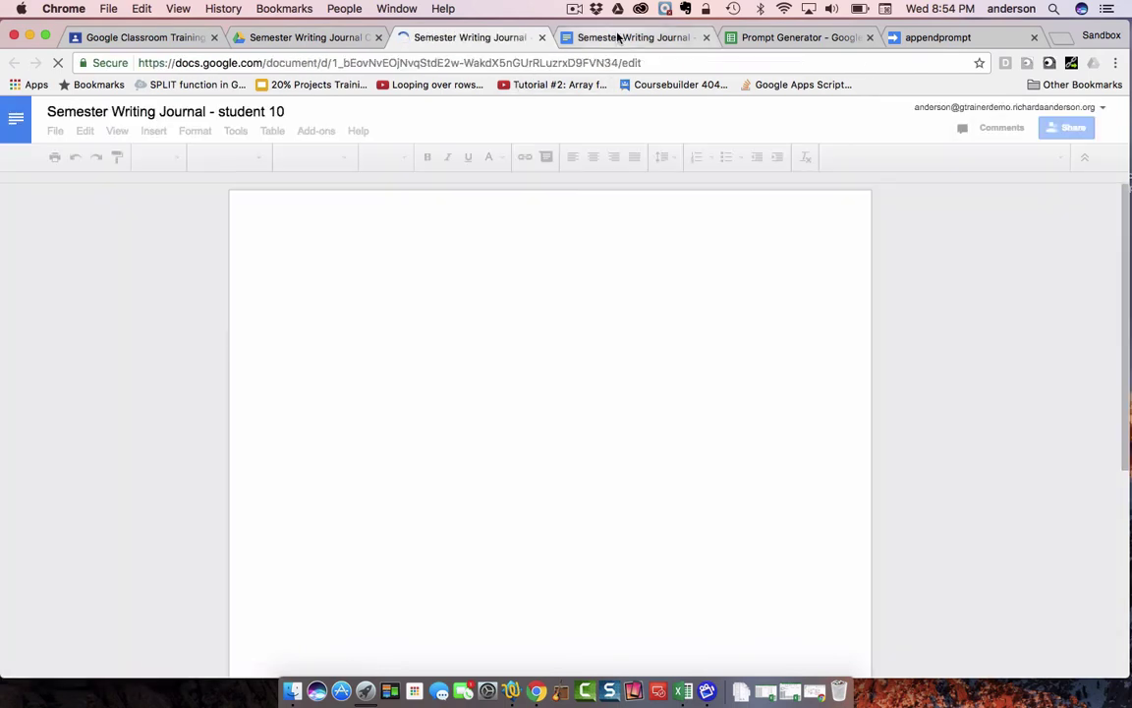
click(618, 36)
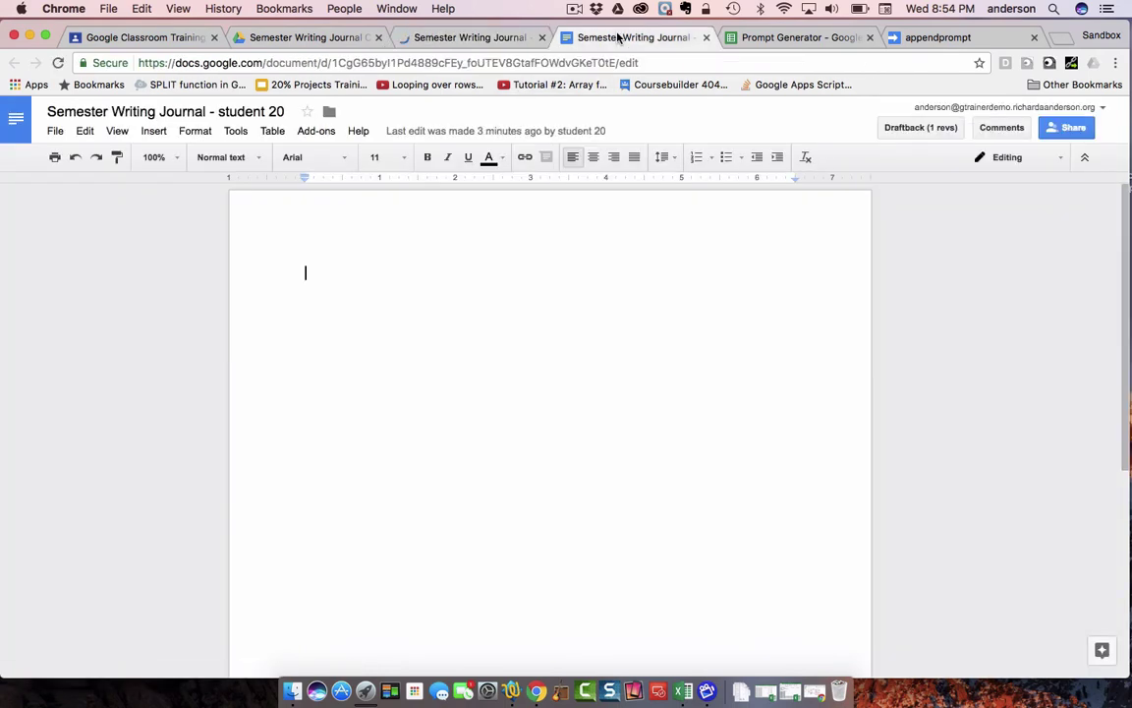
click(480, 37)
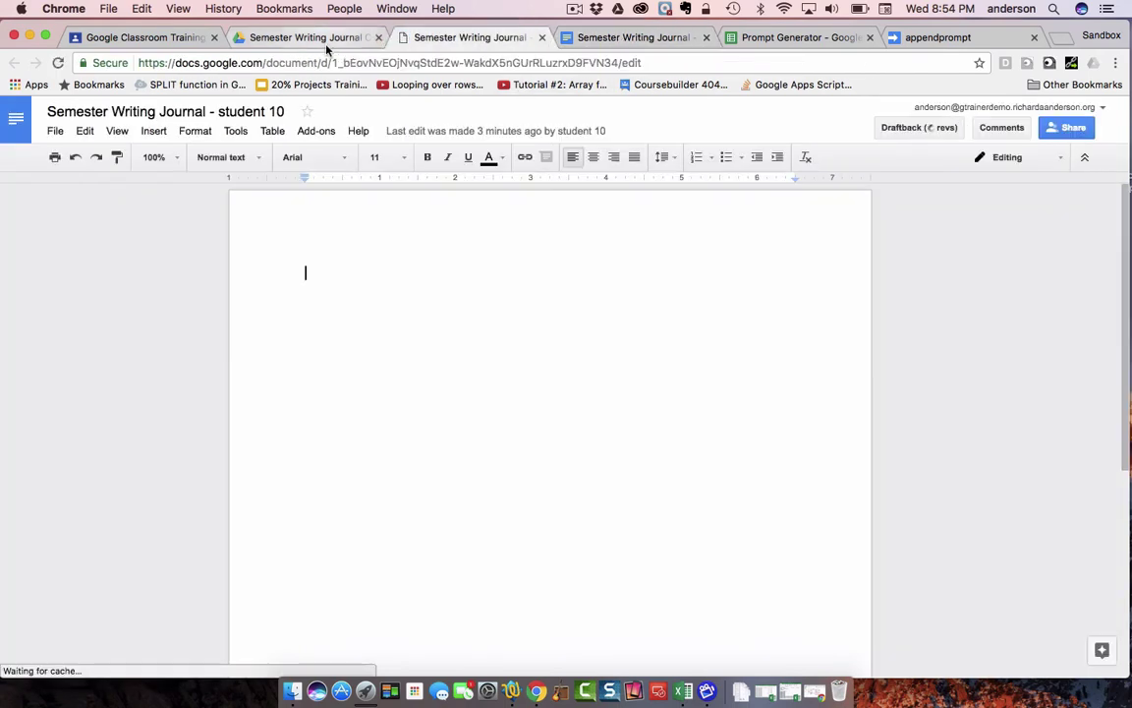
- Open student 1's journal copy too, then return to the Prompt Generator sheet
click(323, 39)
click(322, 329)
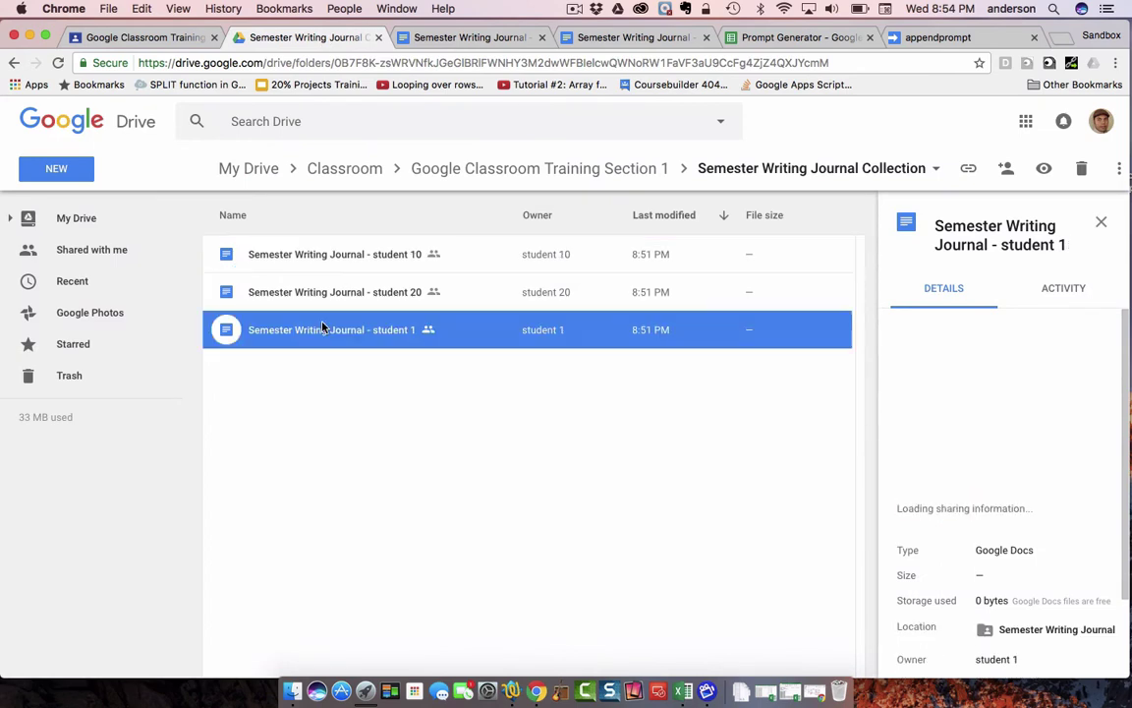
double_click(228, 337)
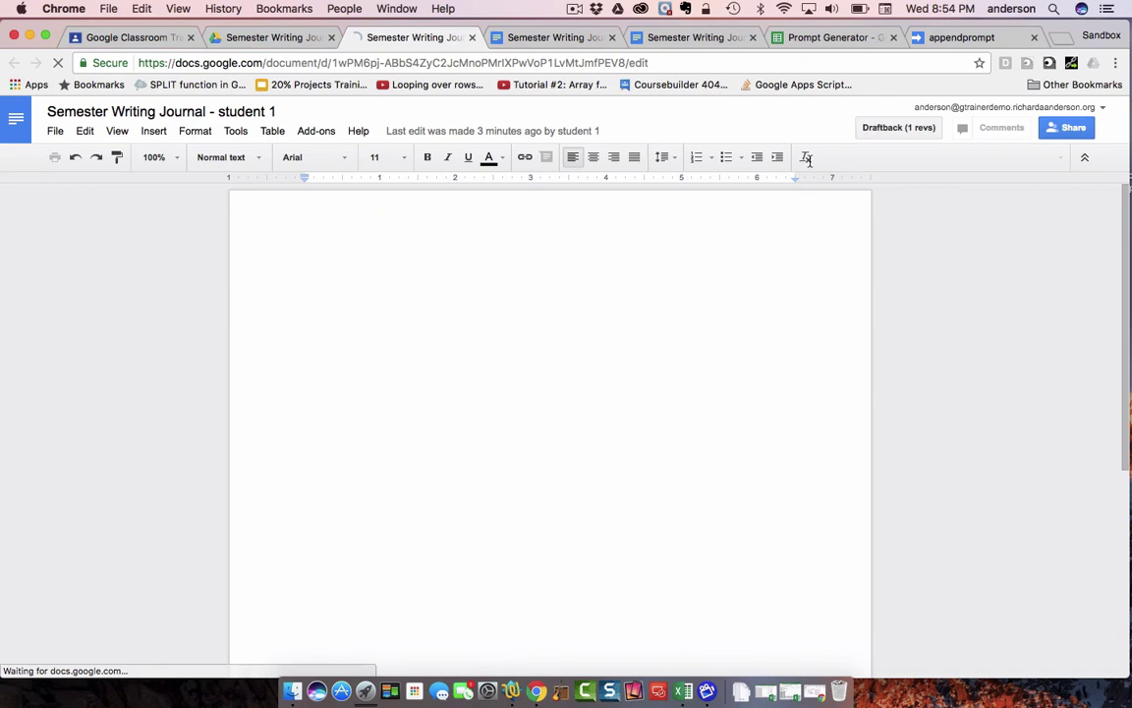
click(828, 39)
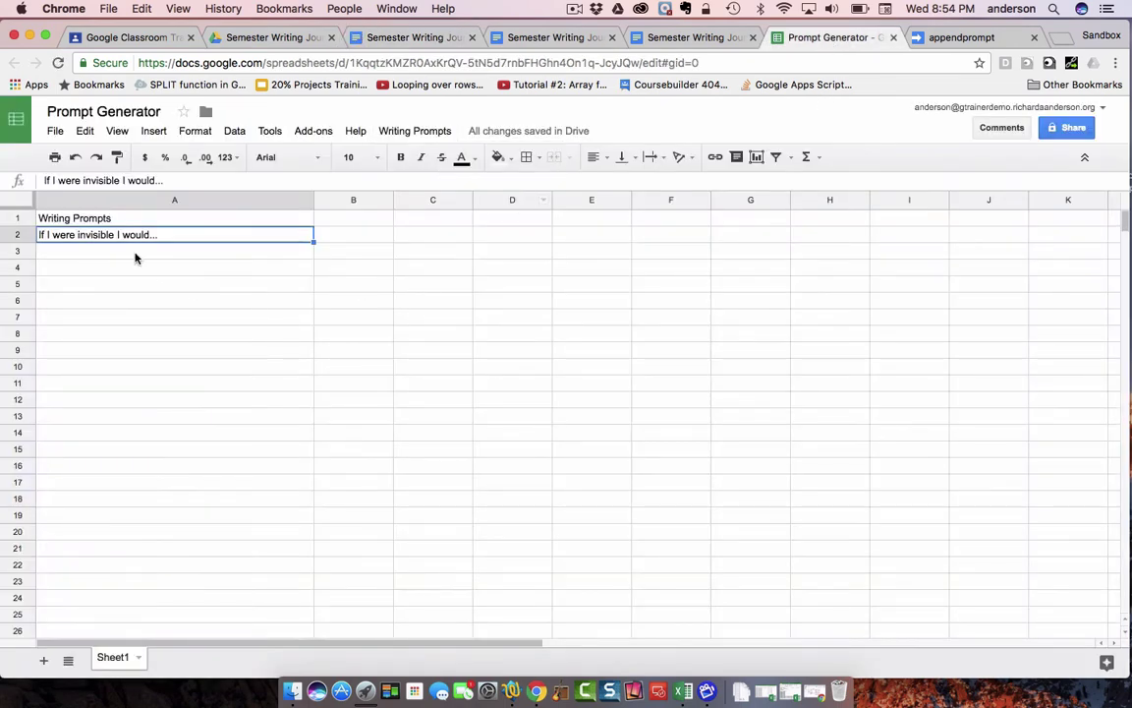
- Run Distribute Prompts, then confirm 'If I were invisible I would...' appears in the student 1, 10 and 20 journals
click(442, 135)
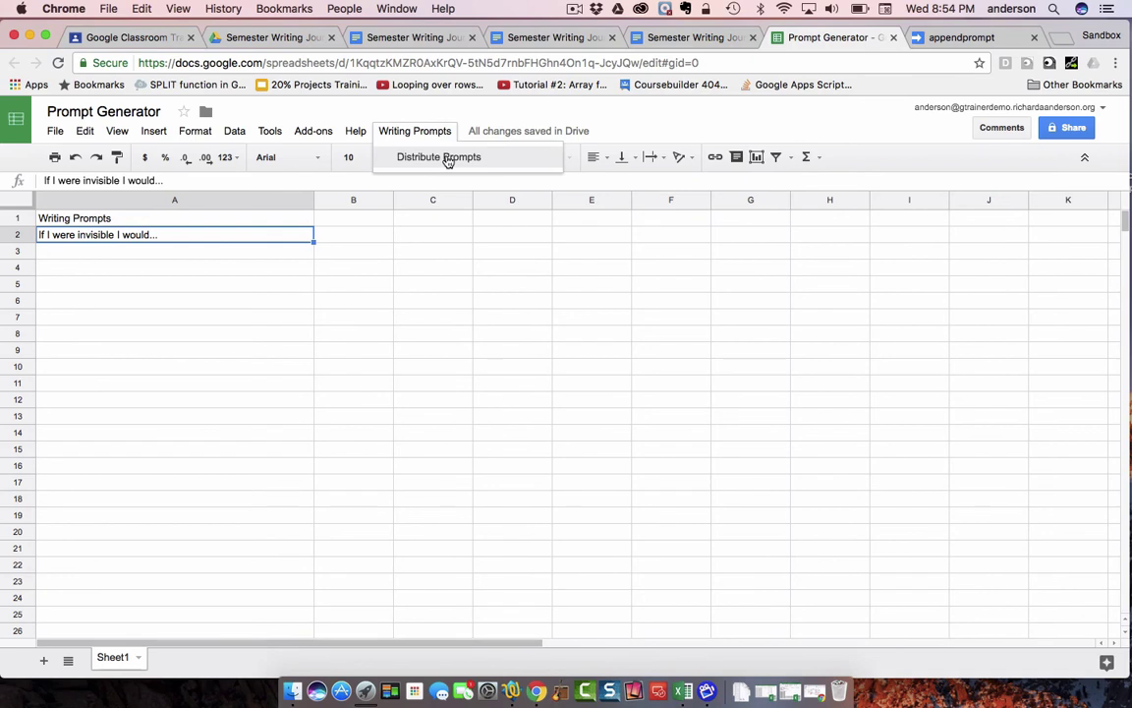
click(447, 158)
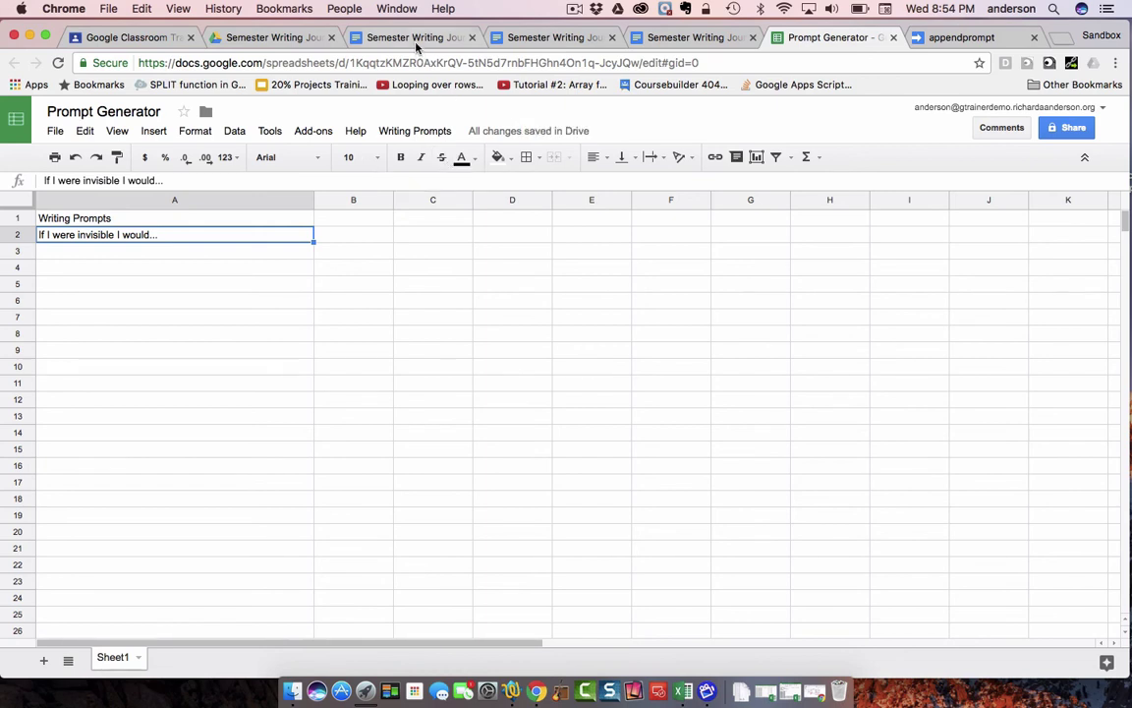
click(414, 39)
click(536, 38)
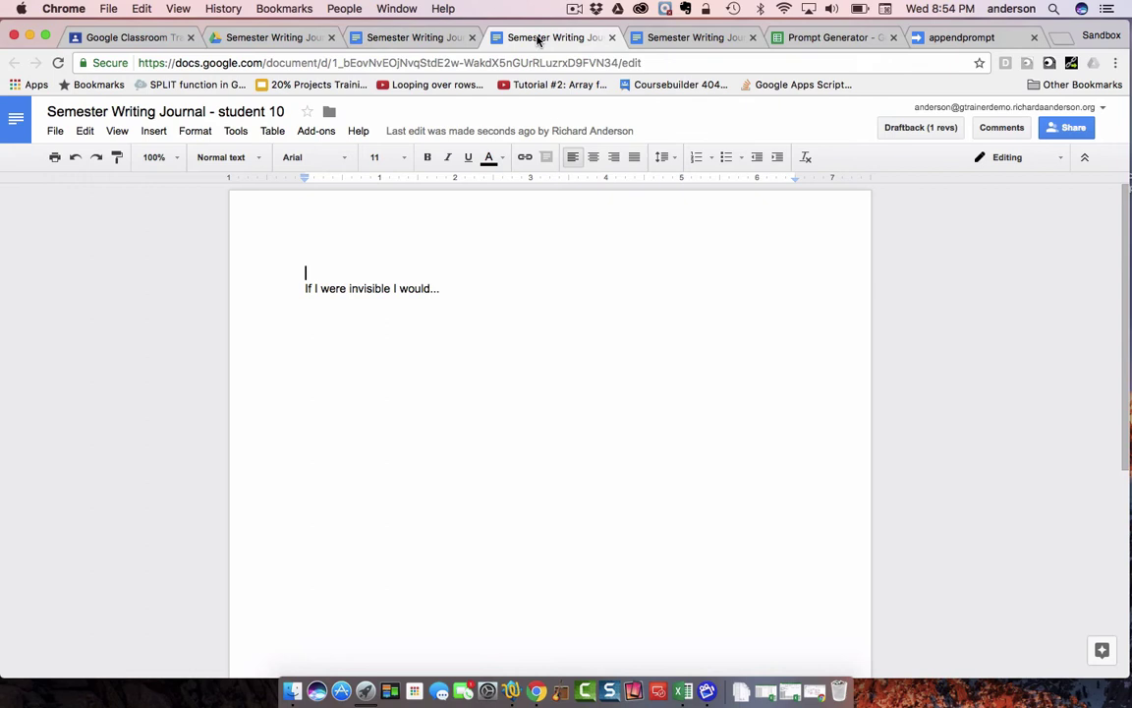
click(674, 40)
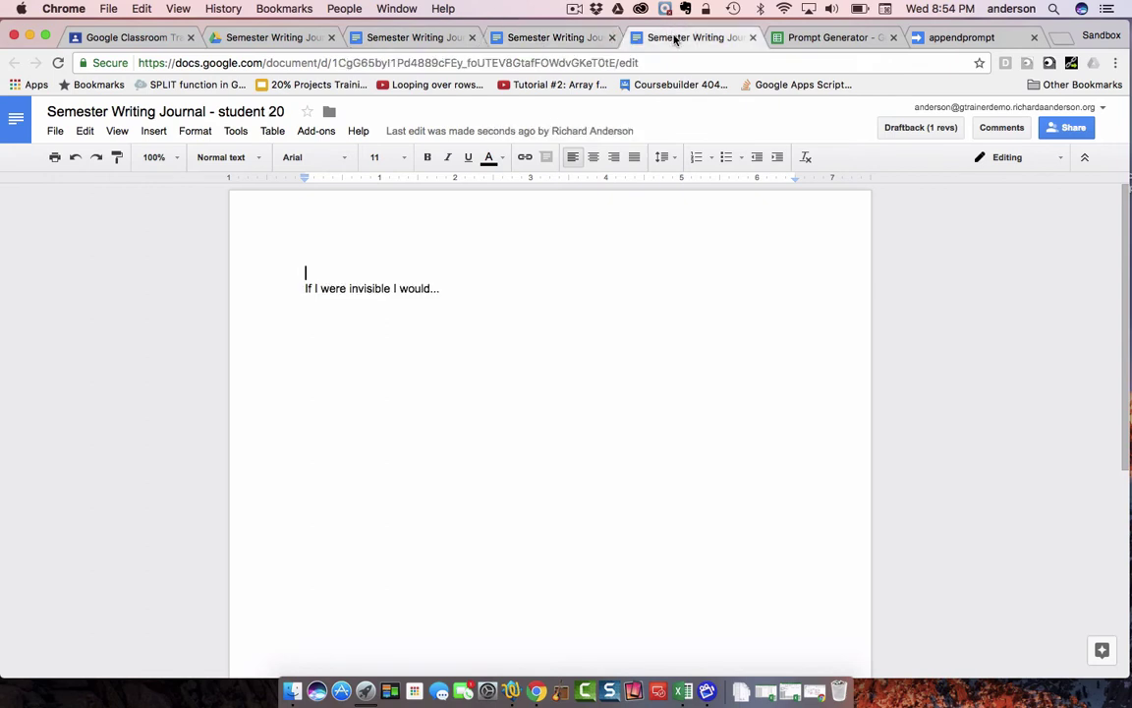
click(570, 39)
click(433, 41)
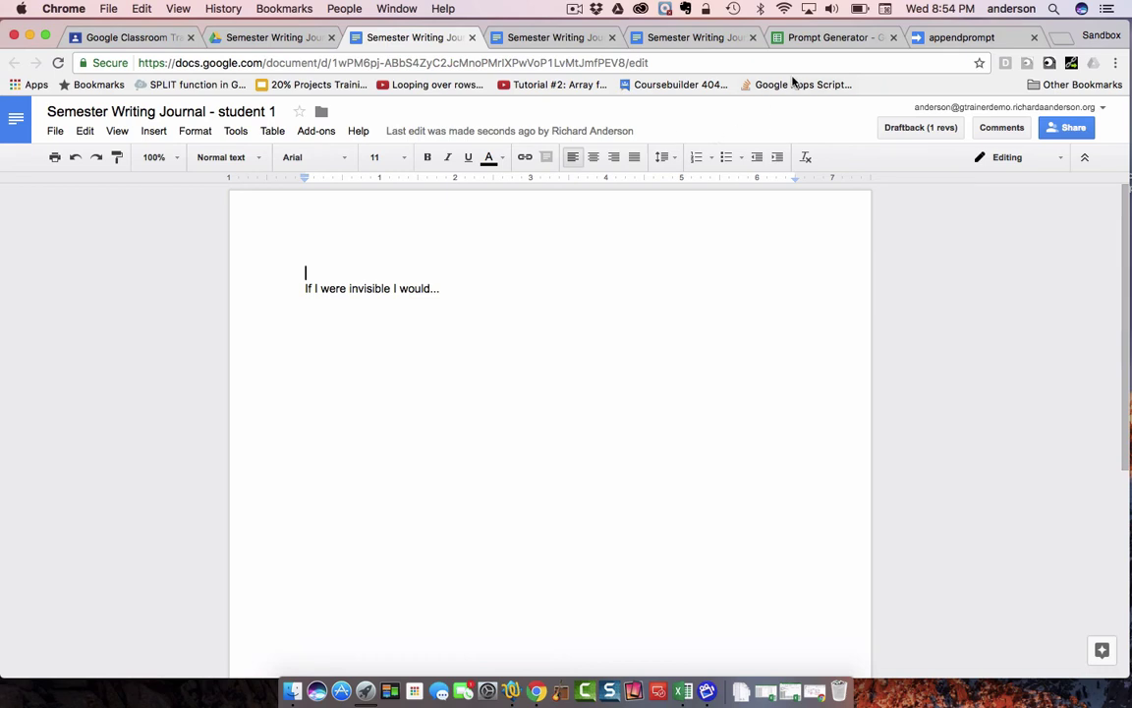
click(808, 39)
- Enter 'My favorite color is...' in A3 and run Writing Prompts > Distribute Prompts
click(172, 252)
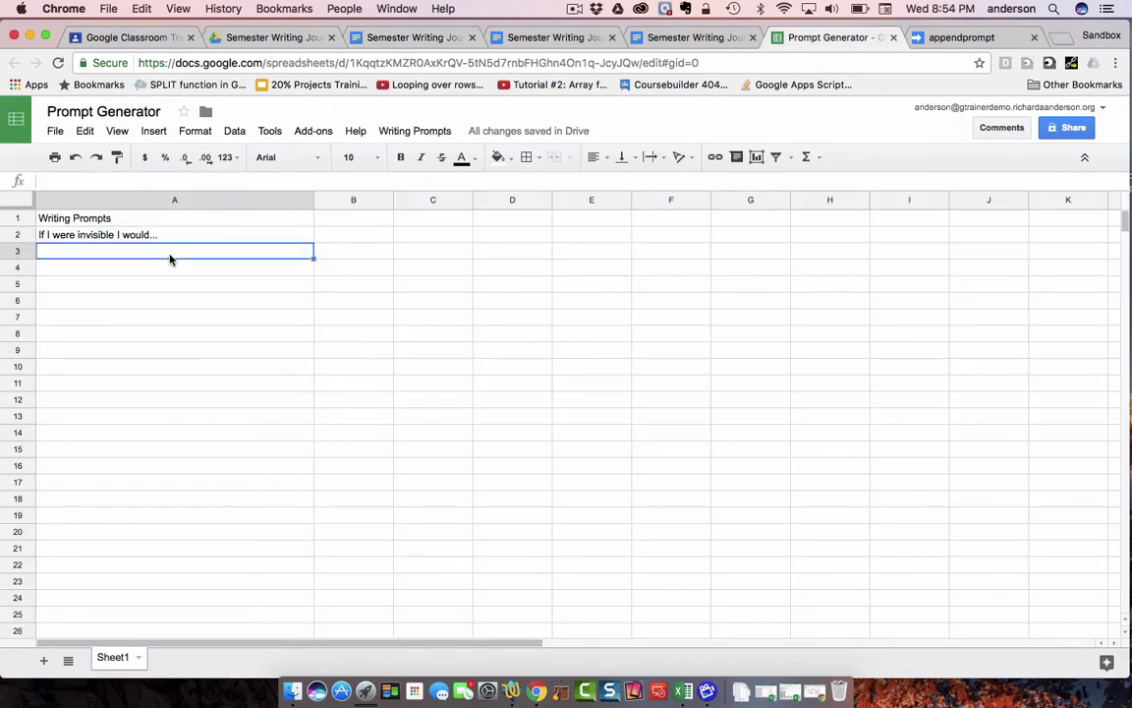
text(My favo)
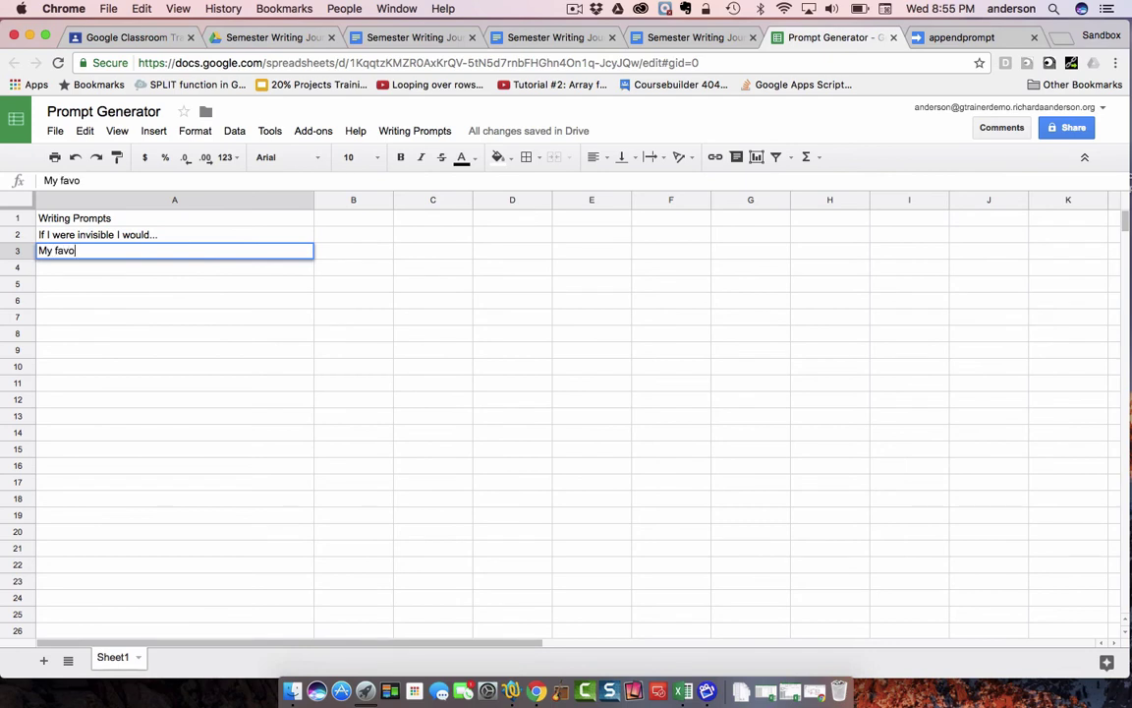
text(rite color is...)
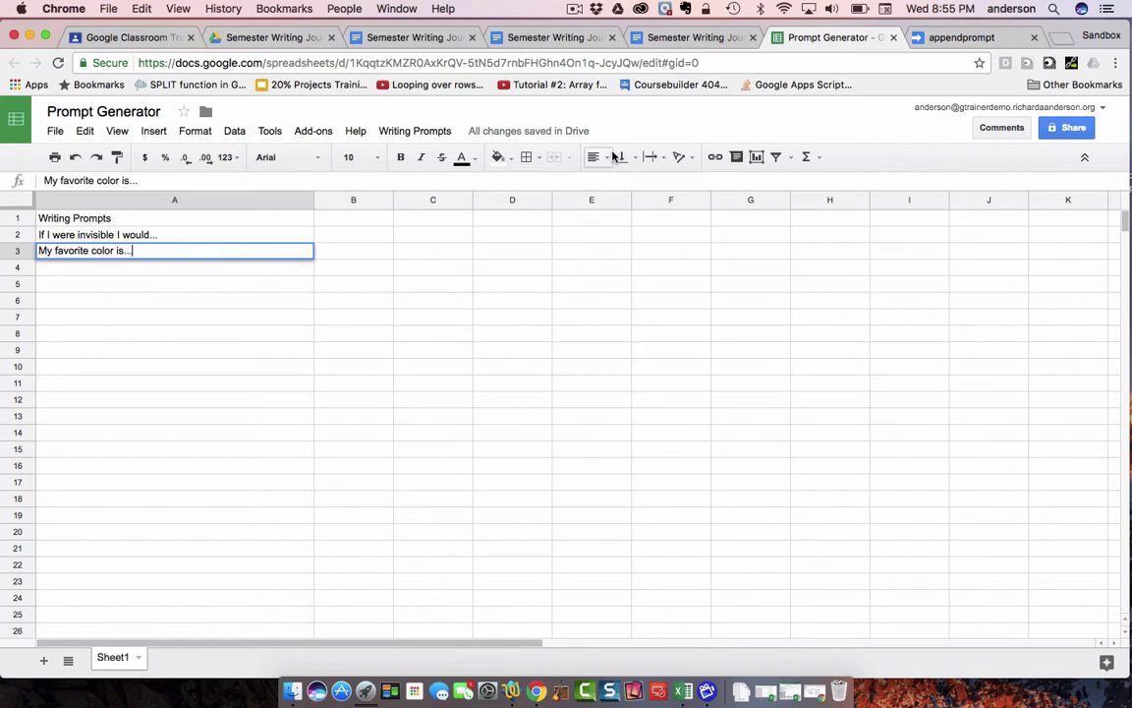
click(435, 133)
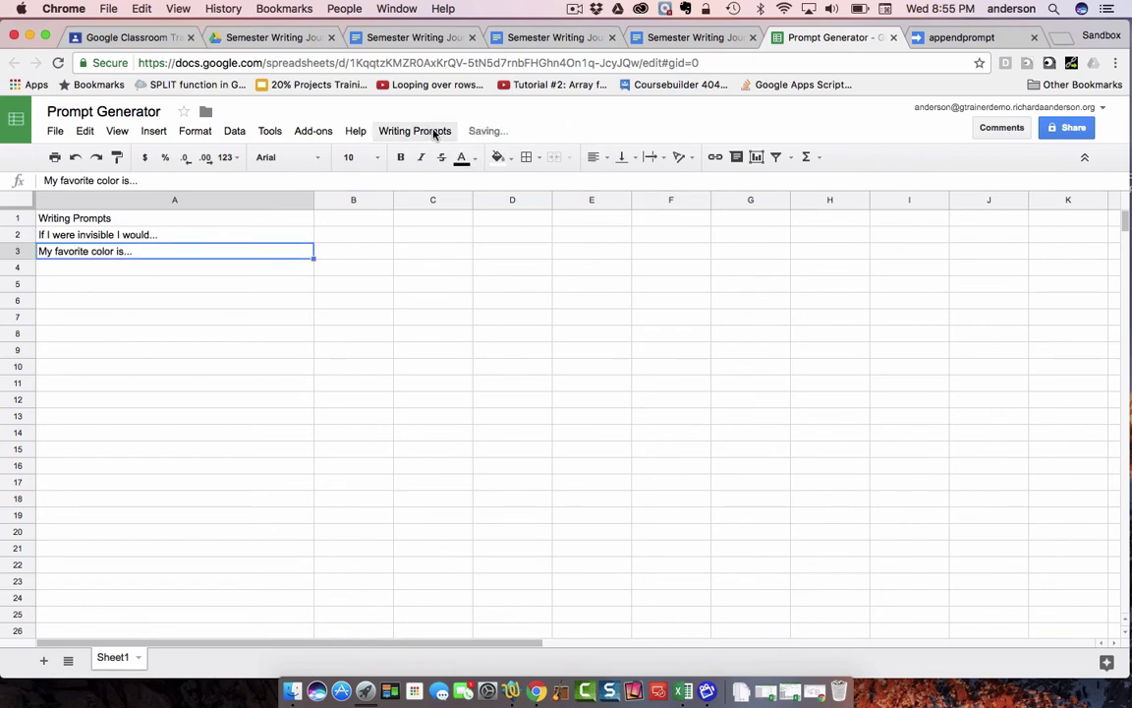
click(433, 135)
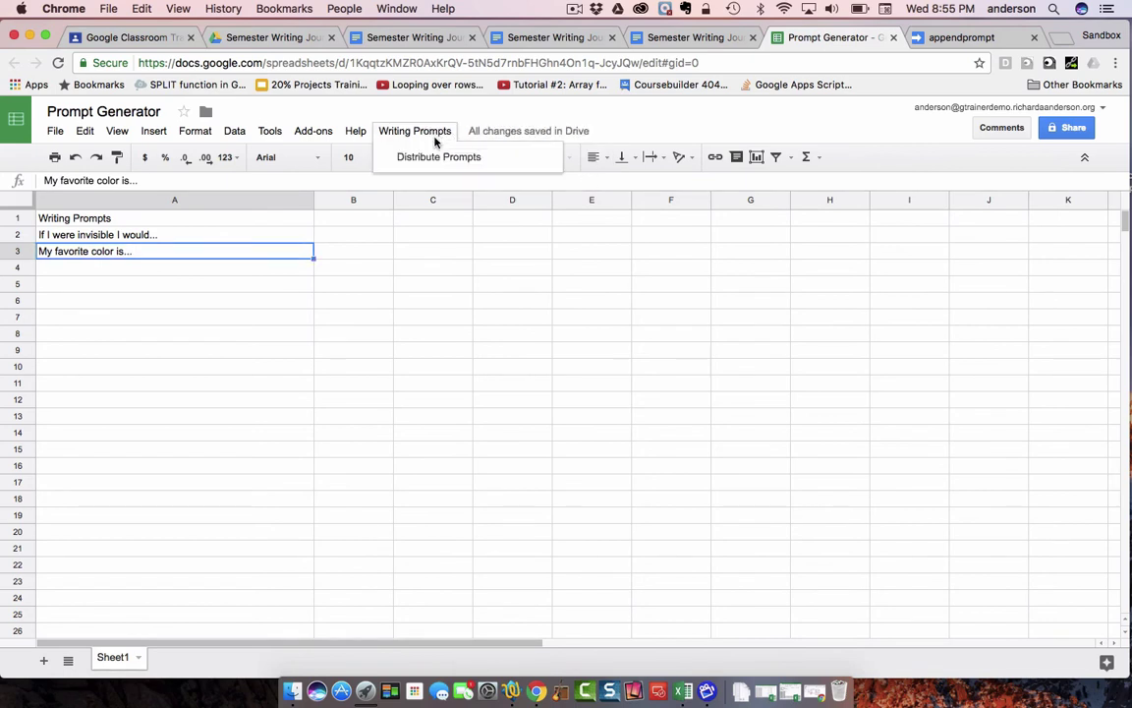
click(435, 158)
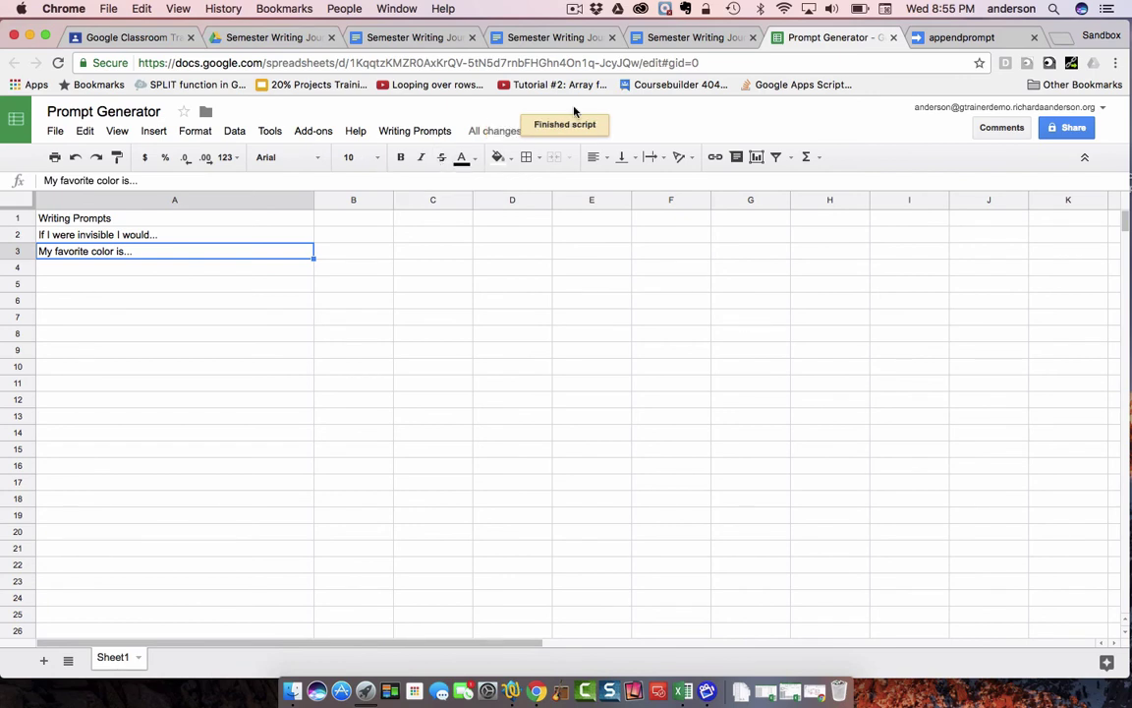
- Check the student 1, 10 and 20 journals for the new 'My favorite color is...' page
click(410, 37)
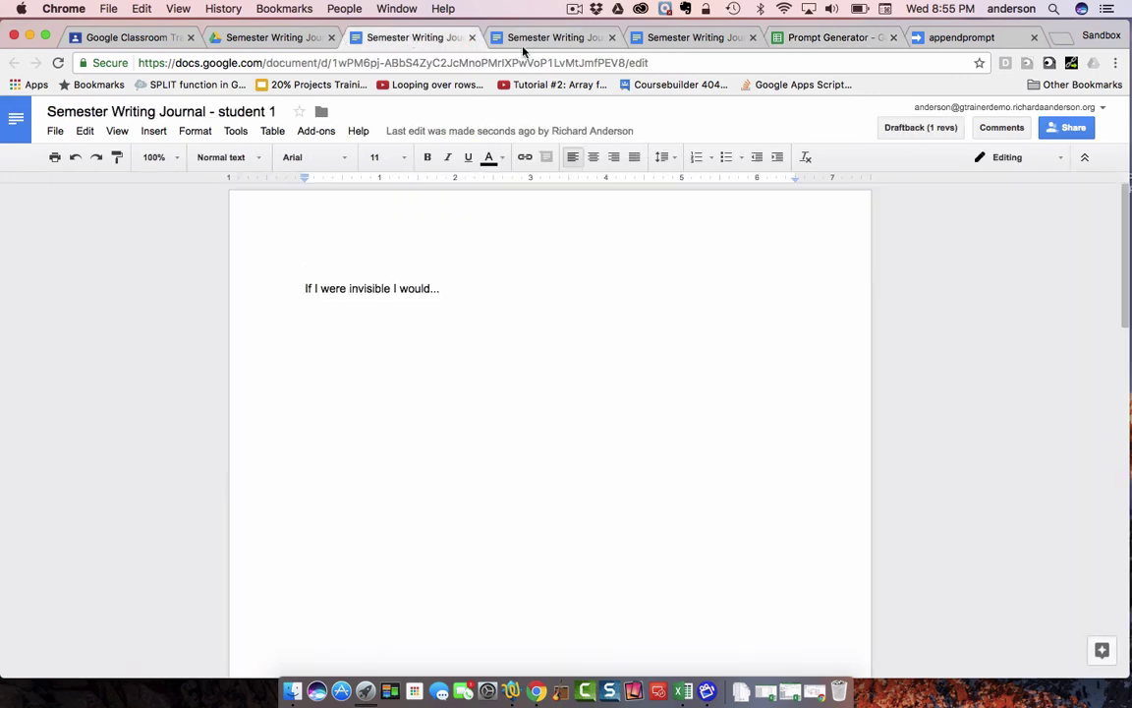
scroll(498, 315, down, 5)
scroll(499, 317, down, 3)
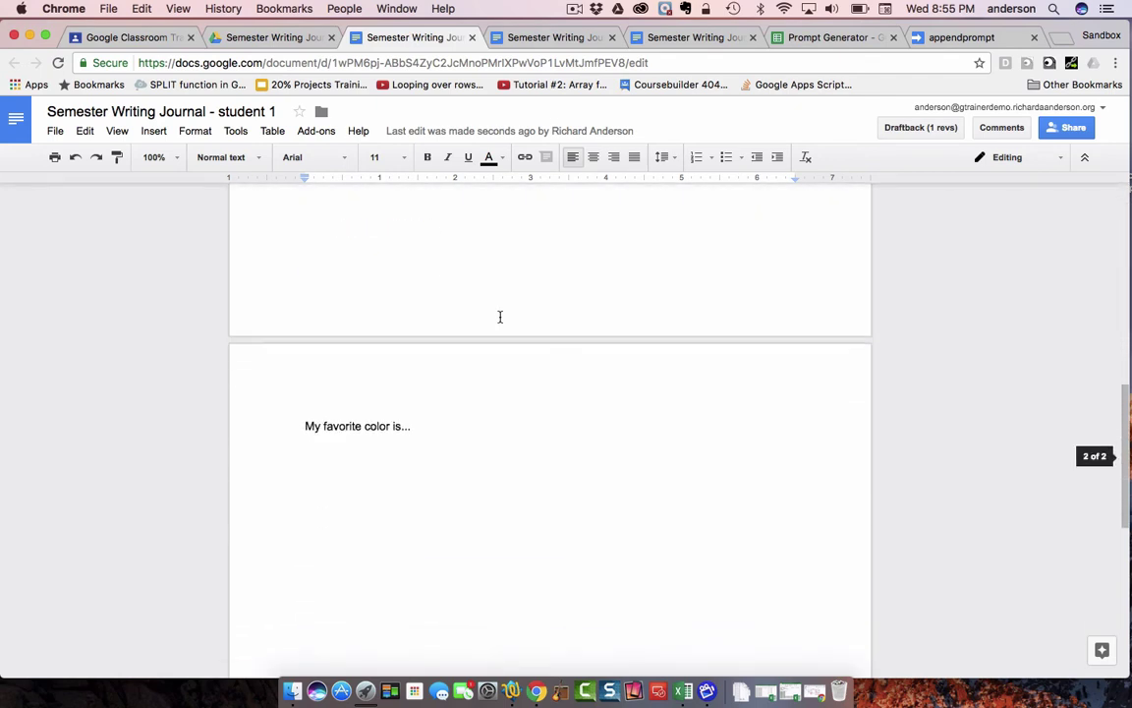
scroll(359, 432, up, 8)
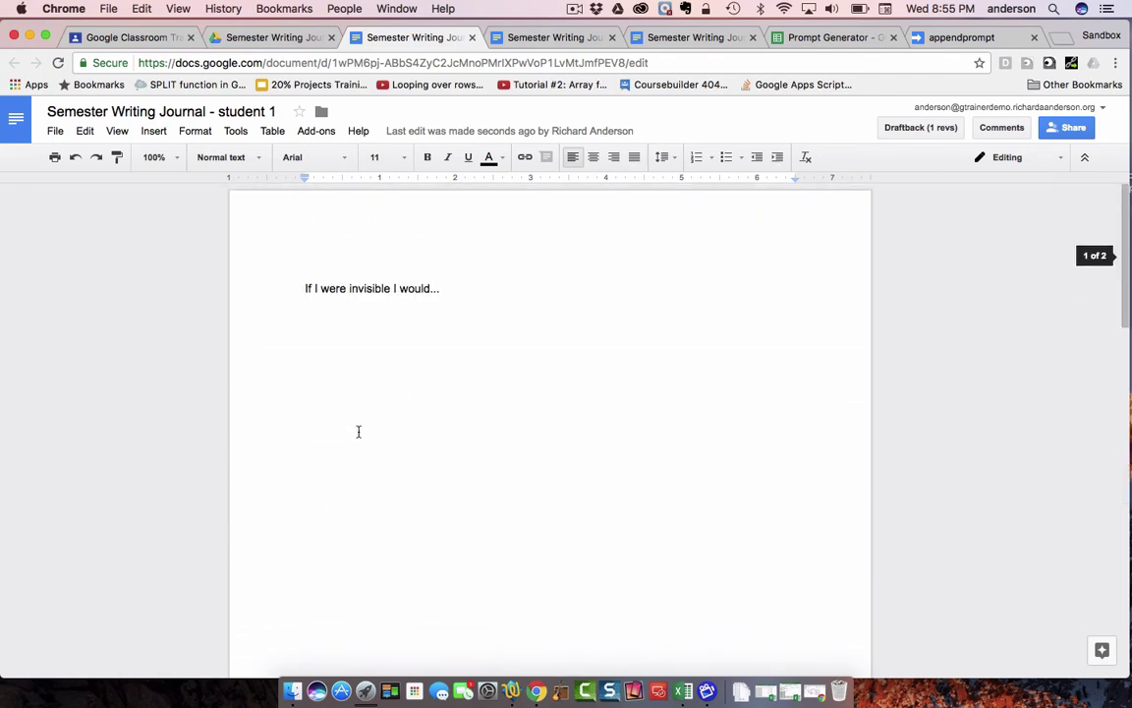
click(541, 37)
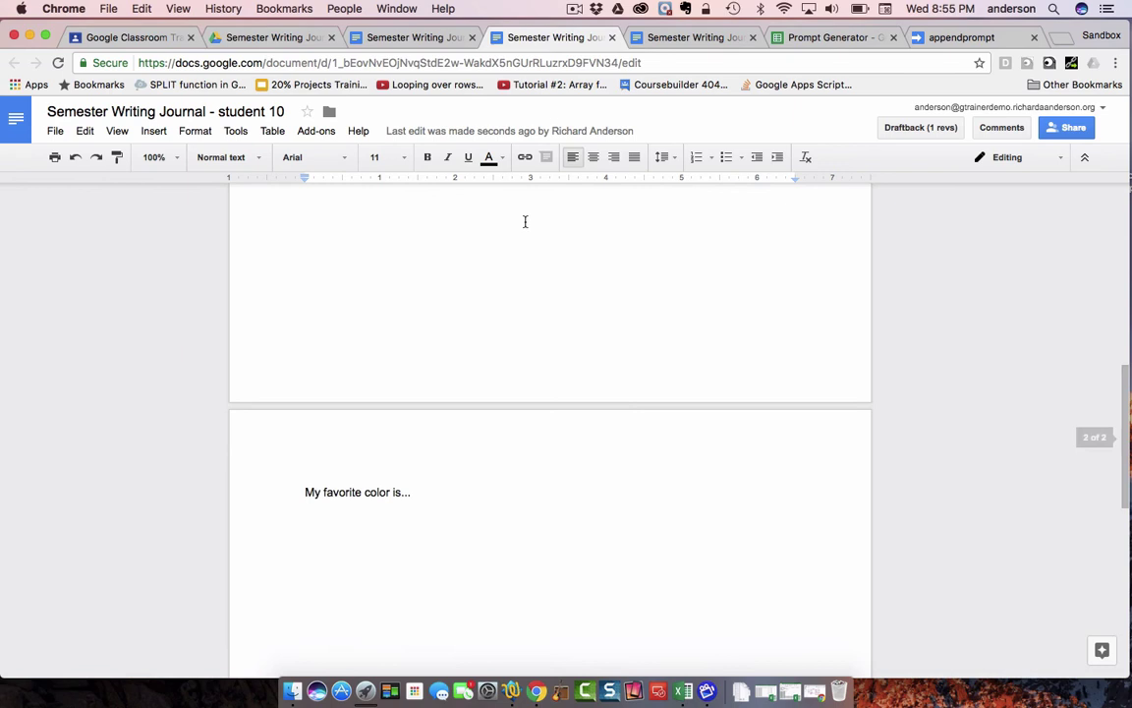
scroll(525, 221, down, 3)
scroll(526, 222, up, 10)
click(666, 36)
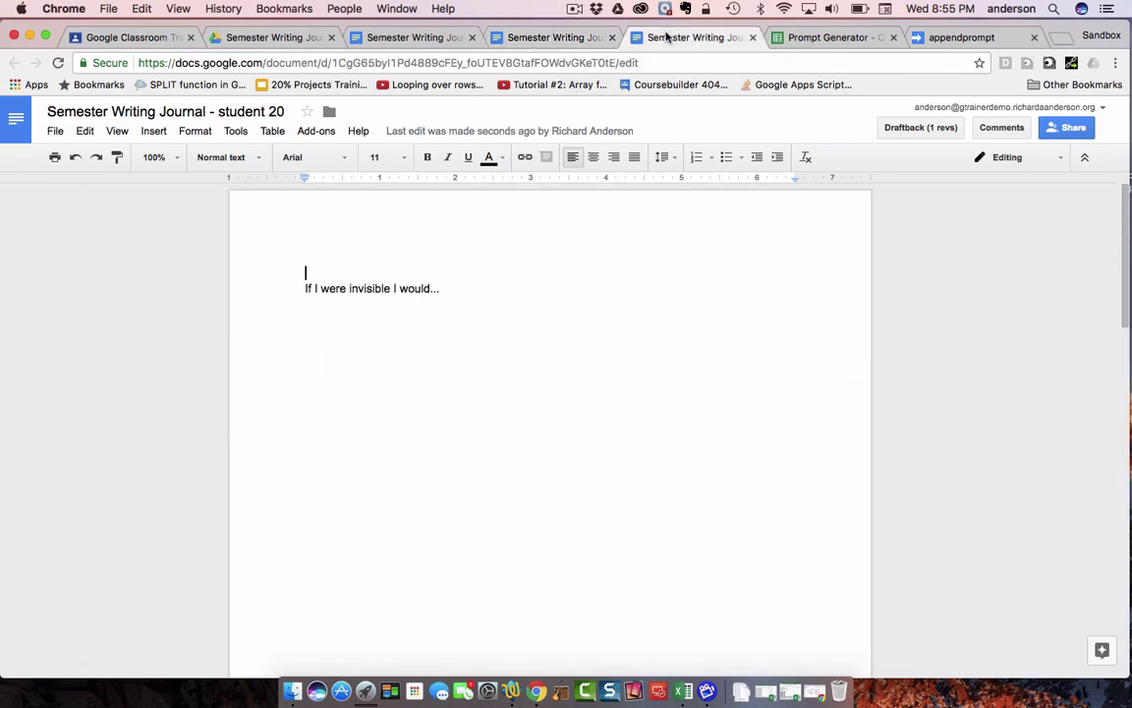
scroll(579, 293, down, 15)
scroll(579, 292, up, 10)
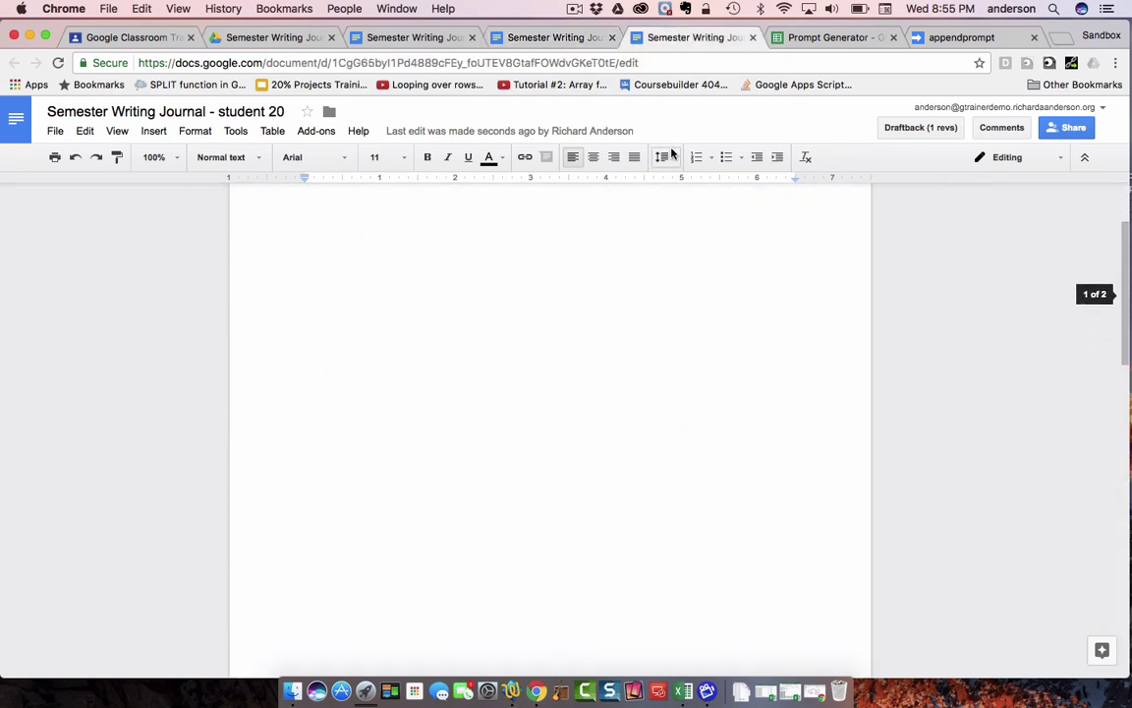
- Back in Prompt Generator, enter 'Zebras are an interesting animal because...' in cell A4
click(825, 37)
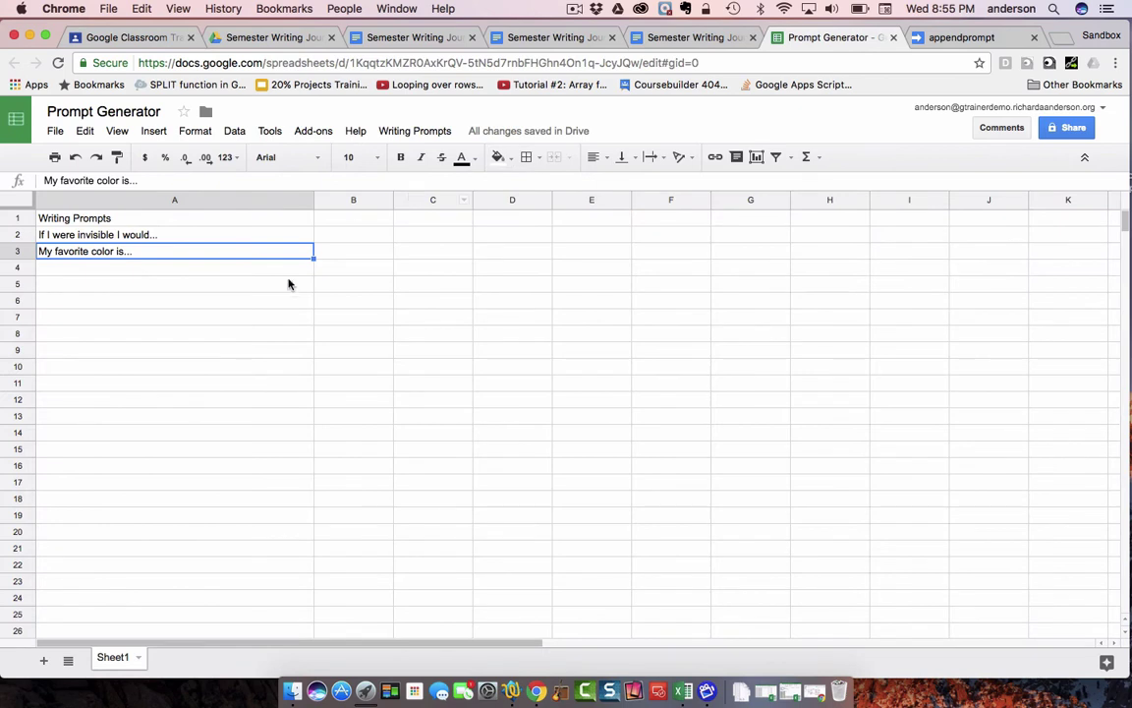
click(162, 271)
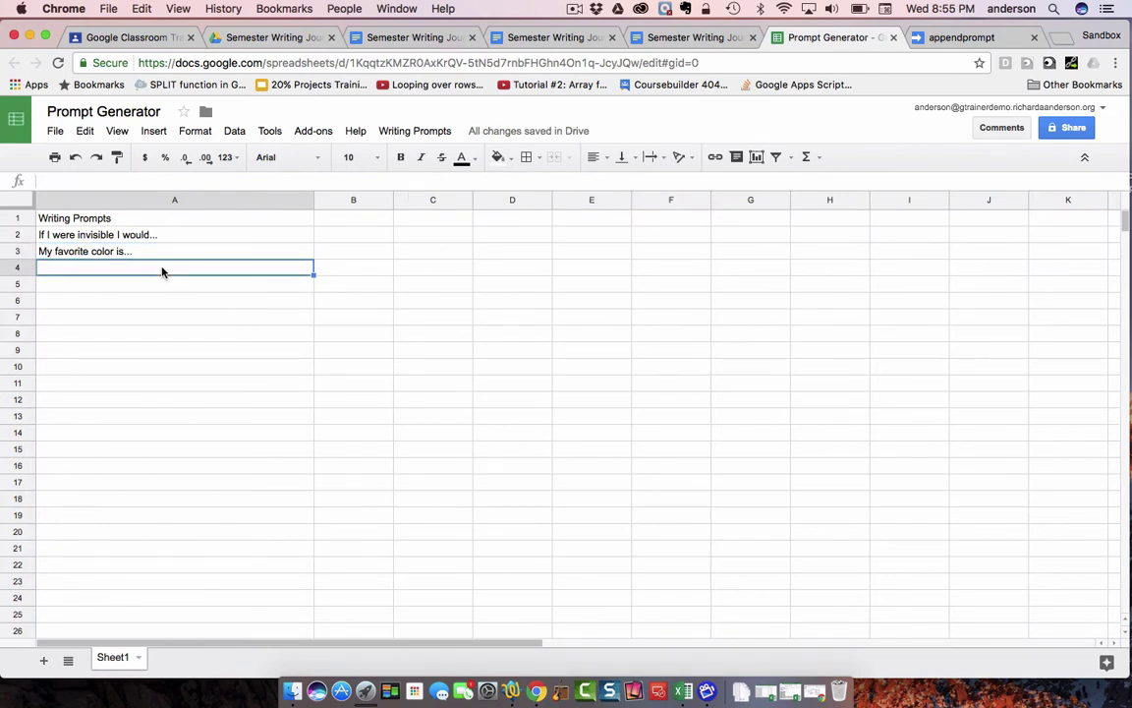
text(Zebras)
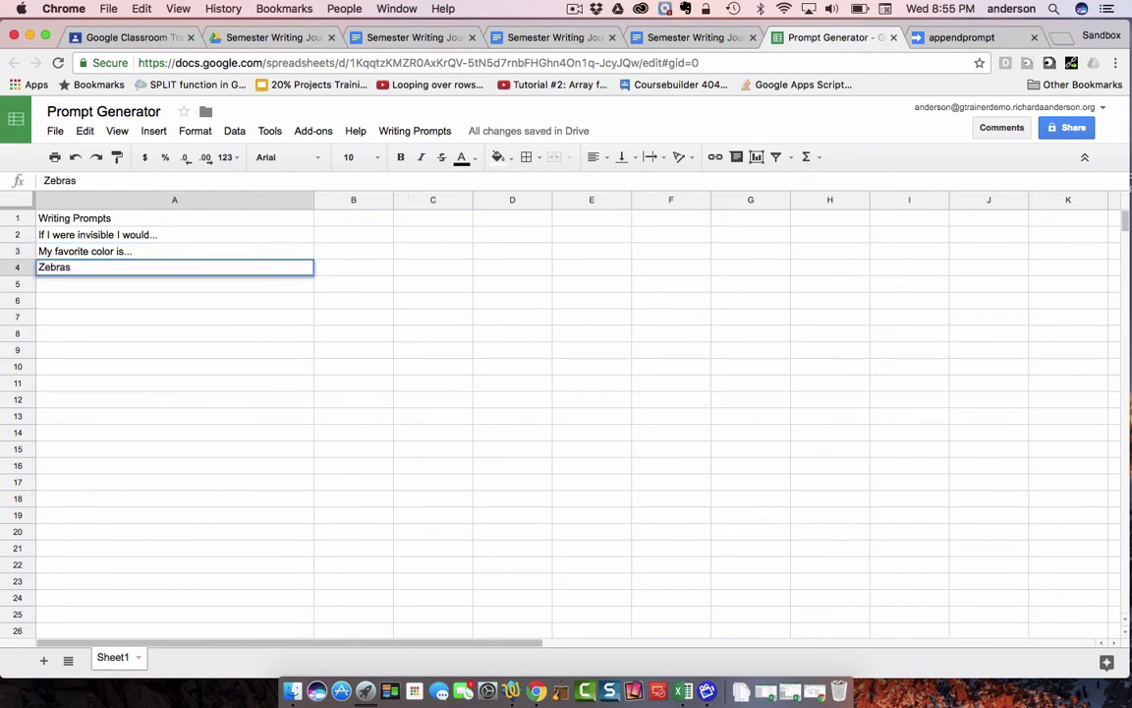
text( are an intere)
key(BackSpace)
key(BackSpace)
key(BackSpace)
text(eresting )
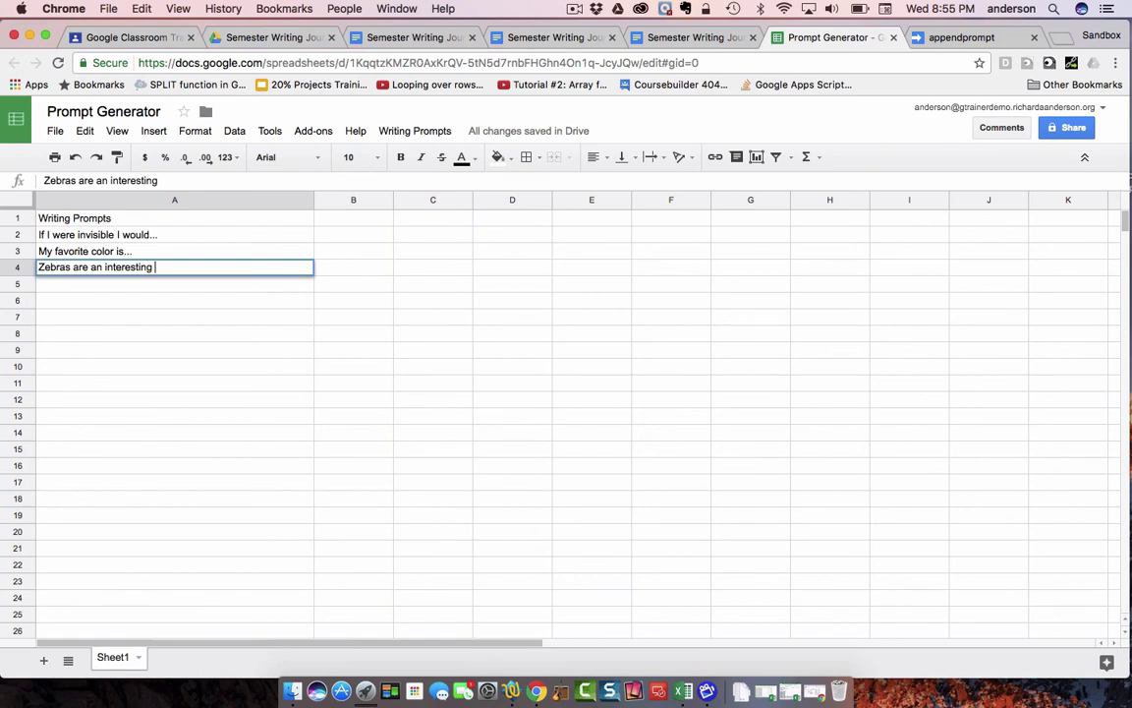
text(animal because)
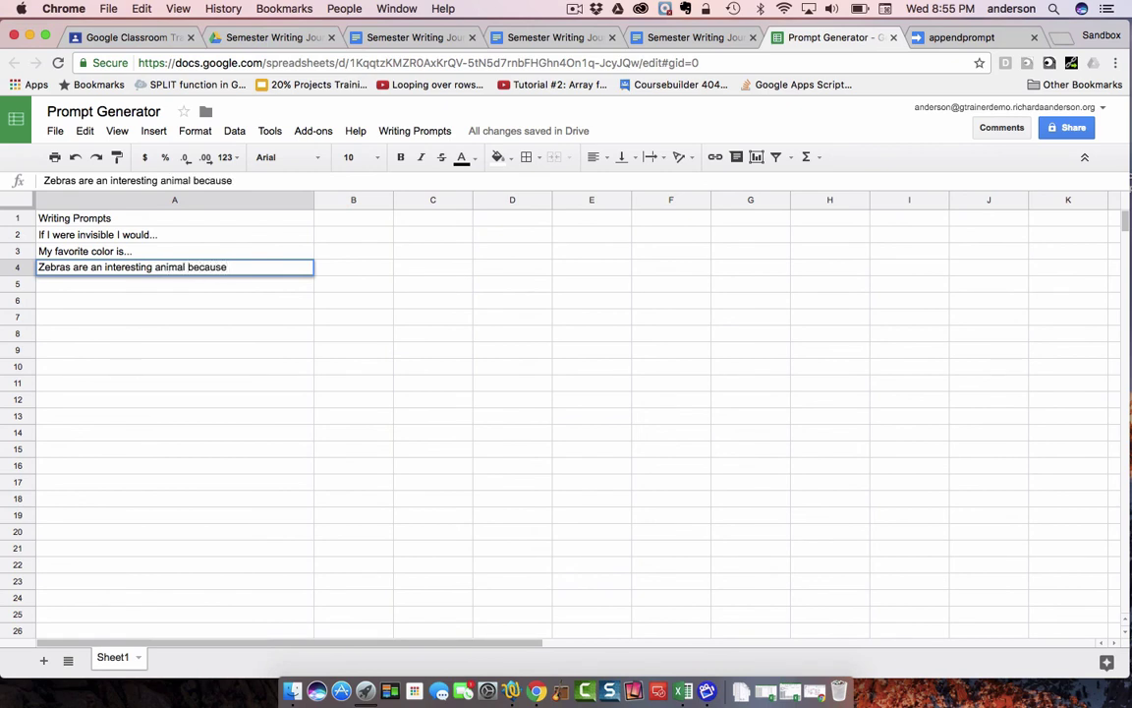
text(...)
key(Return)
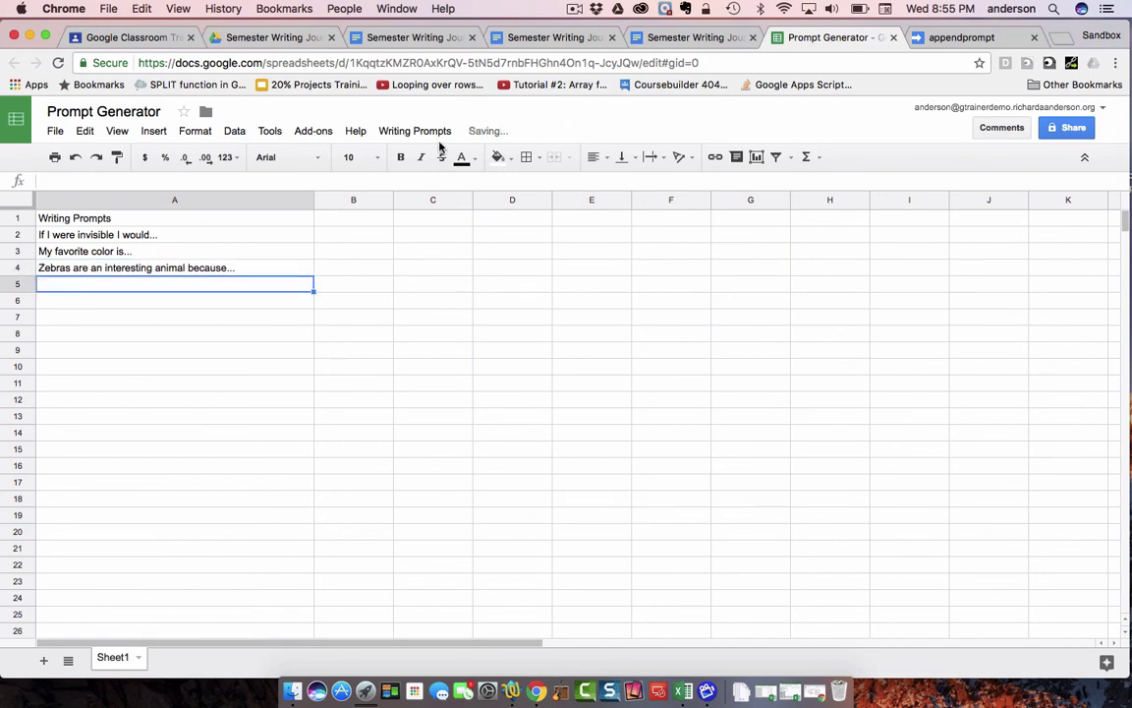
- Distribute the zebra prompt and verify its page in the student 1, 10 and 20 journals
click(433, 130)
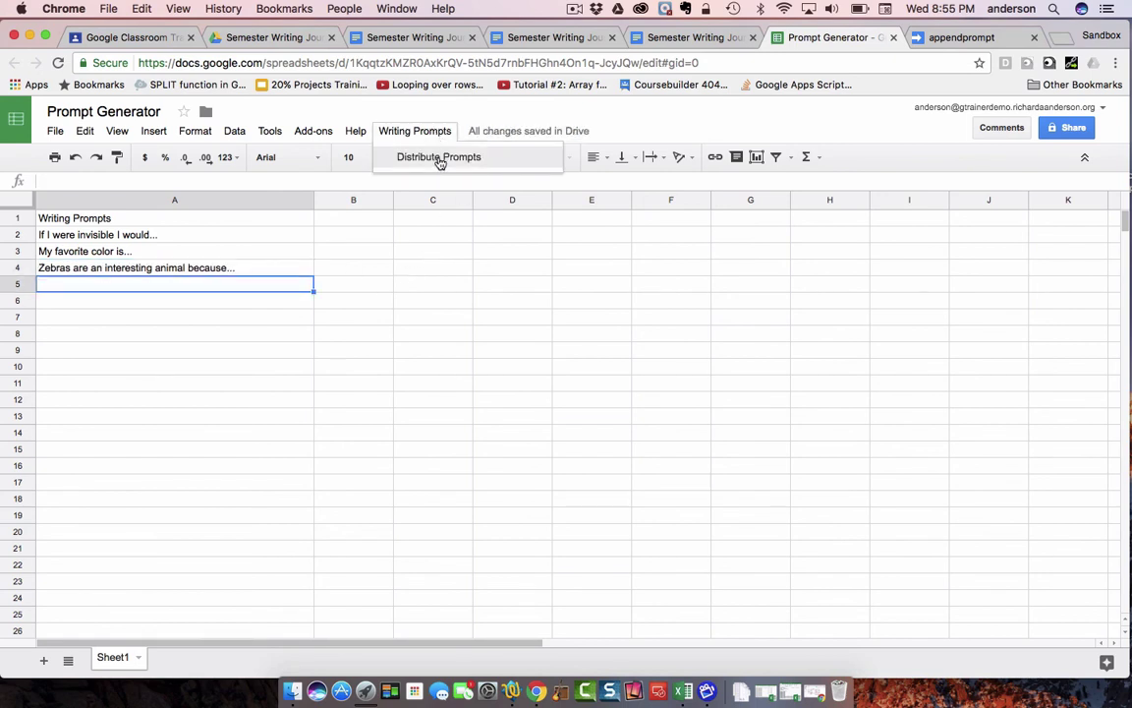
click(440, 157)
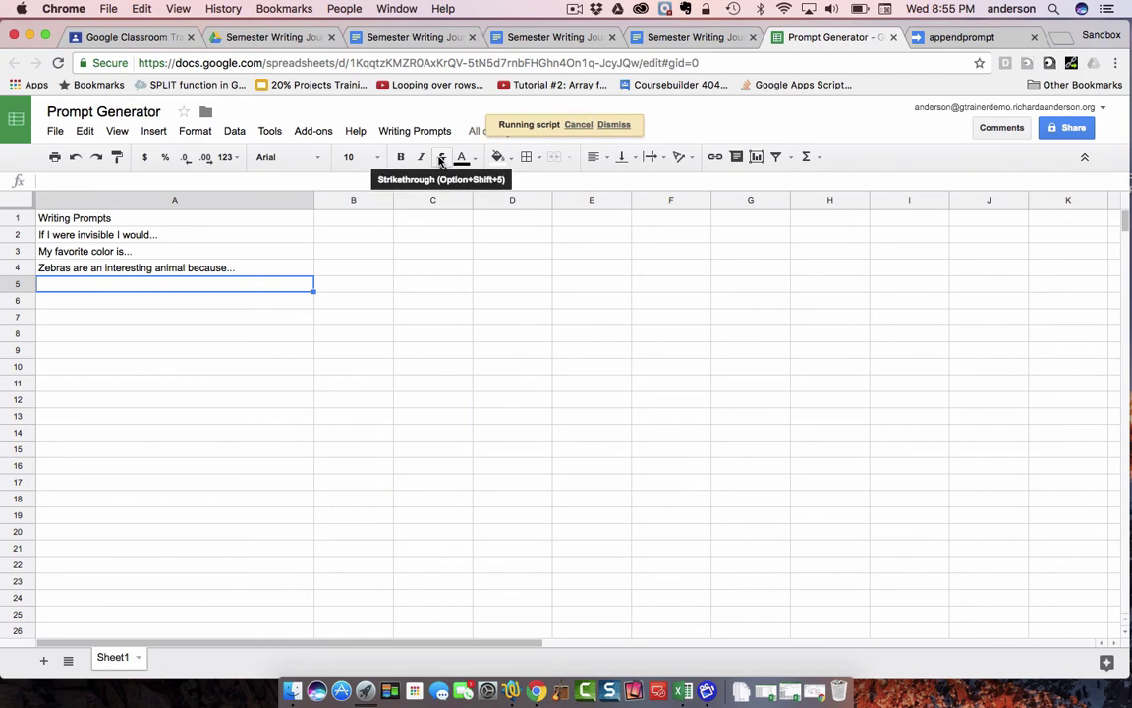
click(385, 39)
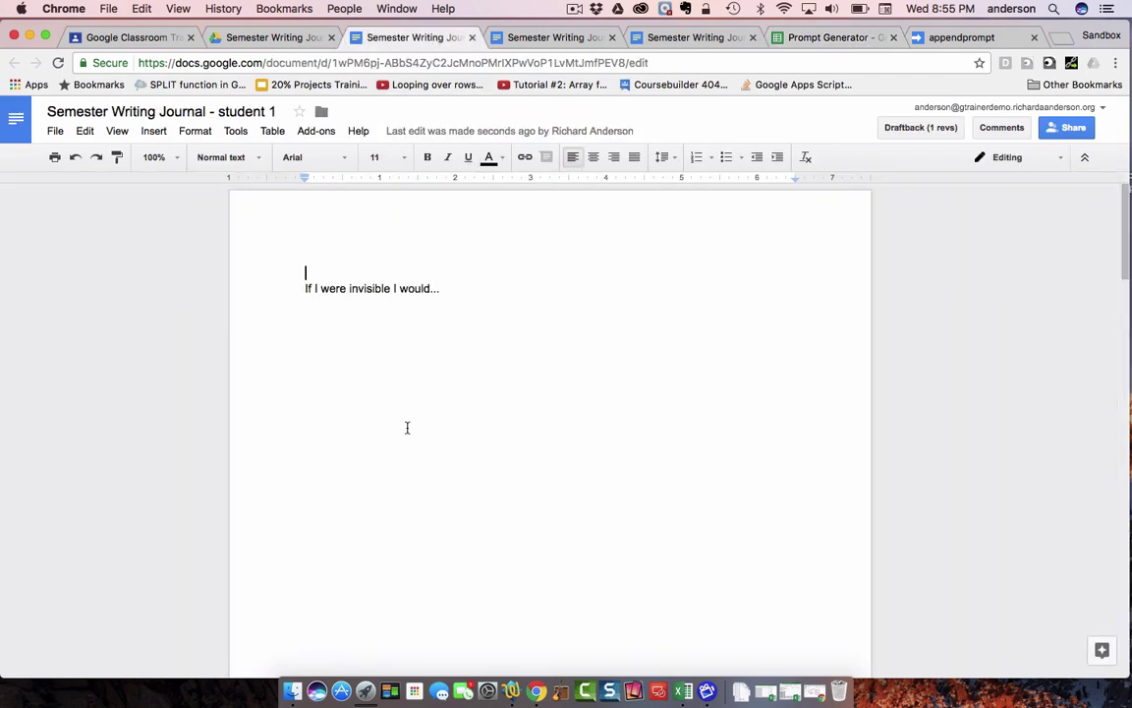
scroll(407, 428, down, 20)
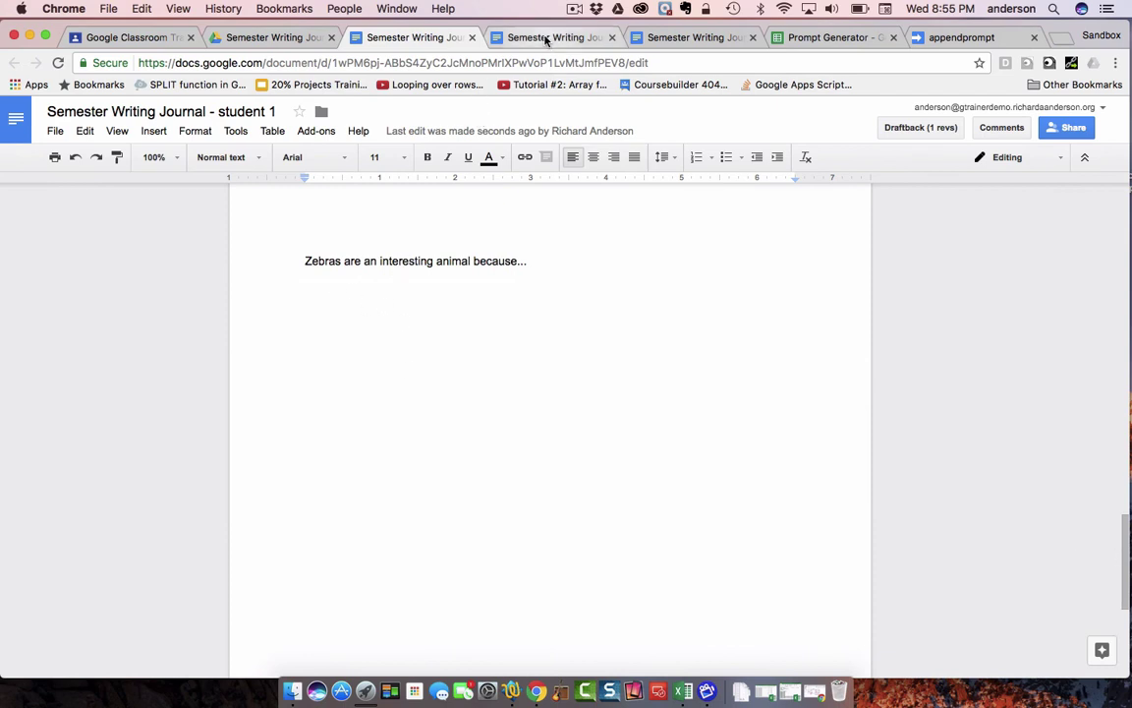
click(546, 40)
scroll(493, 345, down, 20)
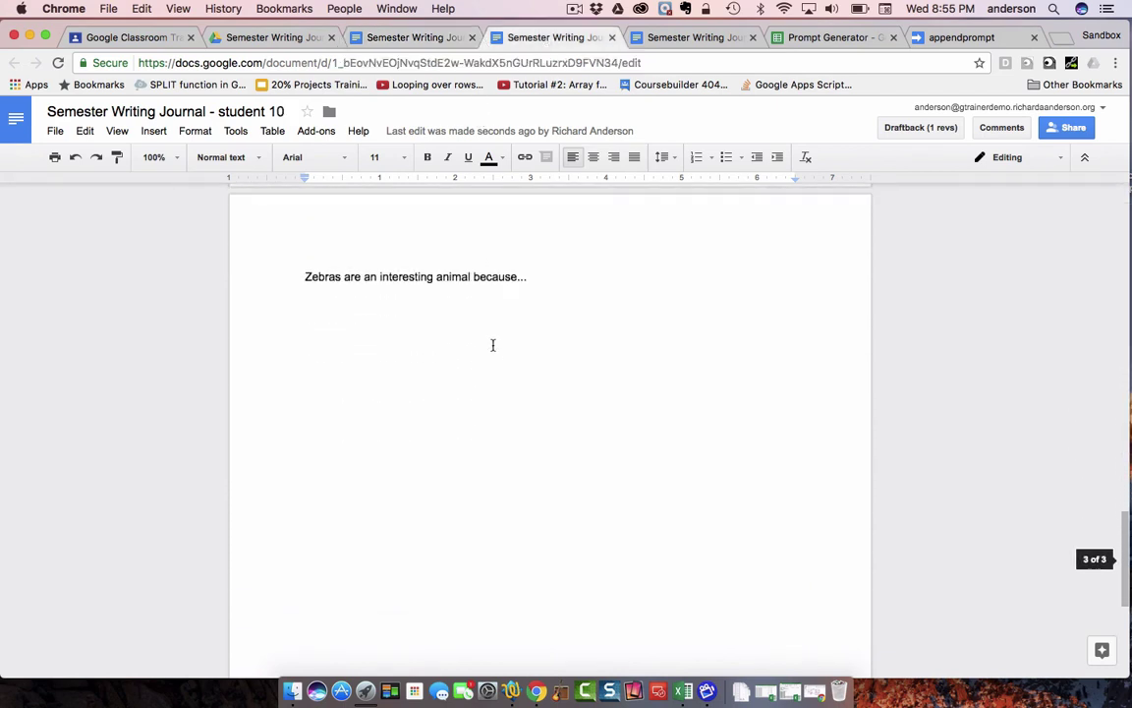
scroll(493, 345, up, 2)
click(672, 40)
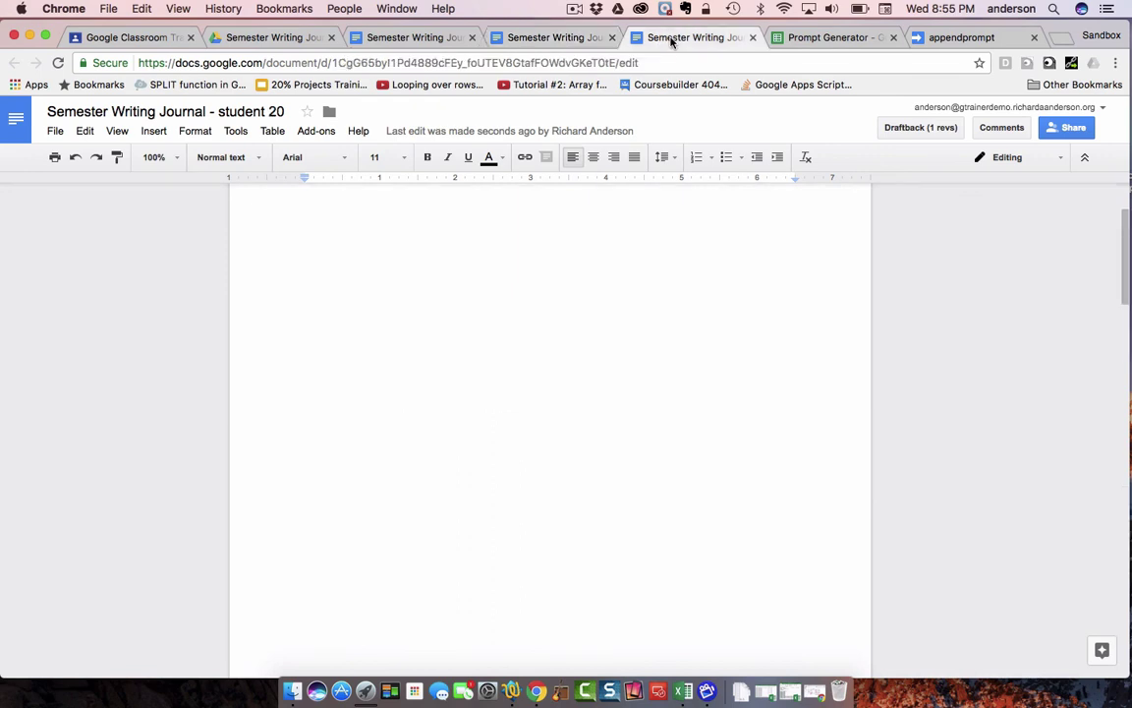
scroll(602, 295, down, 3)
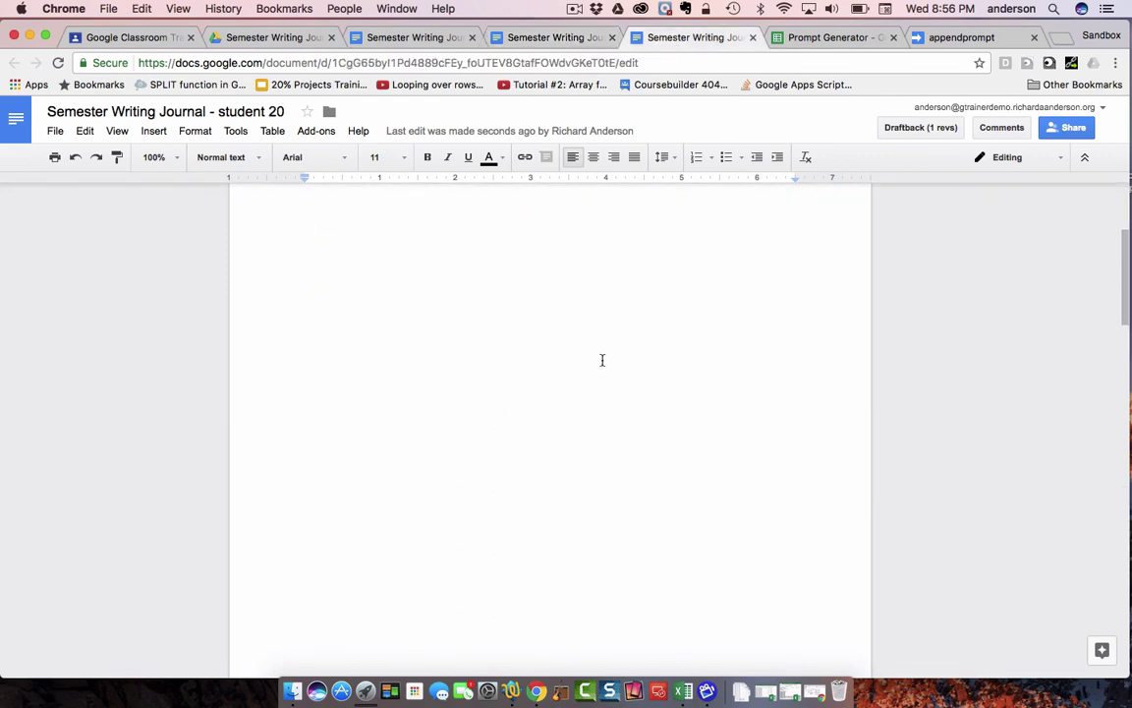
scroll(602, 360, down, 10)
scroll(603, 360, up, 3)
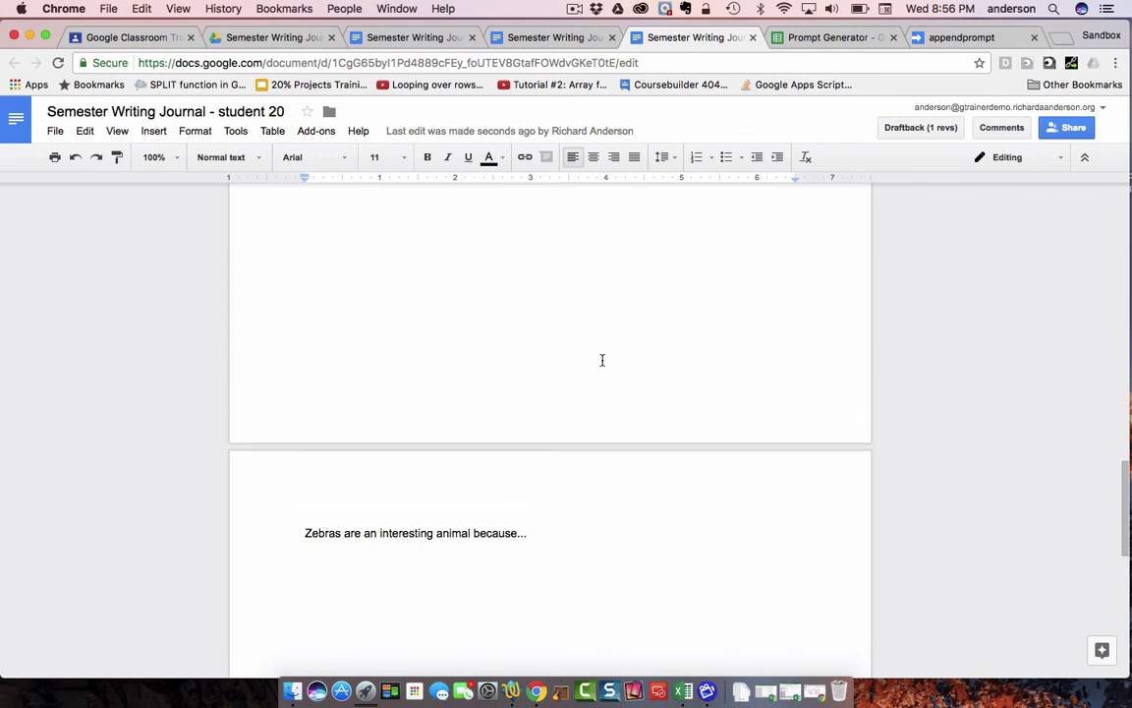
click(814, 39)
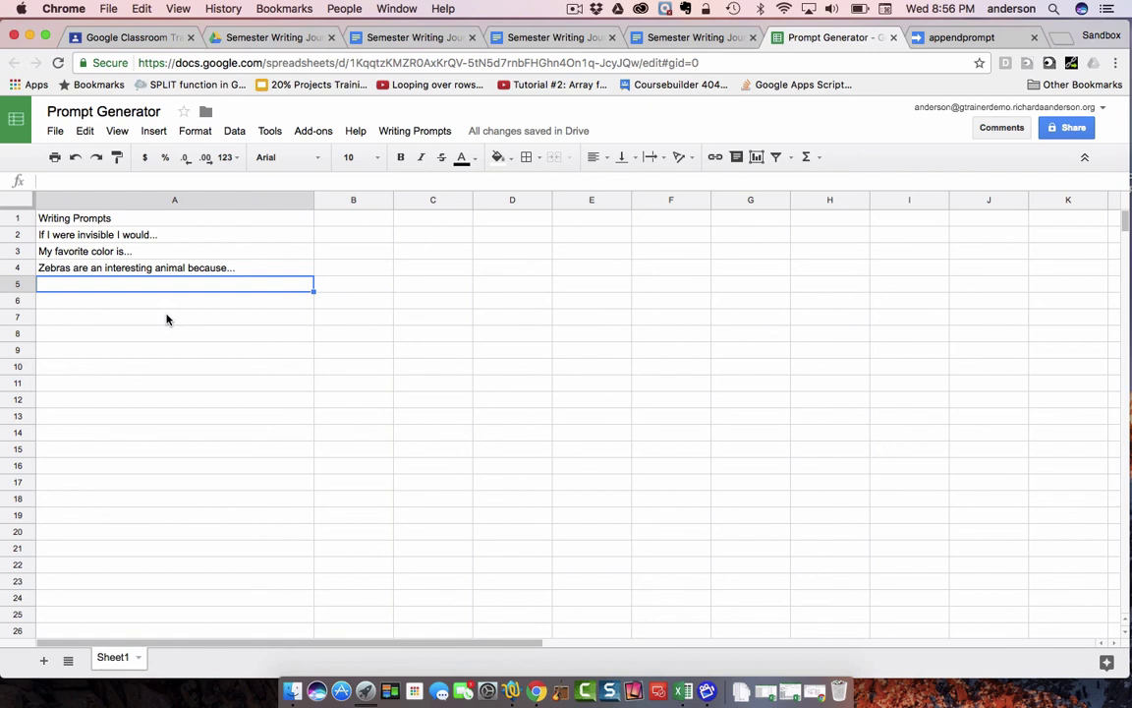
click(360, 224)
click(362, 241)
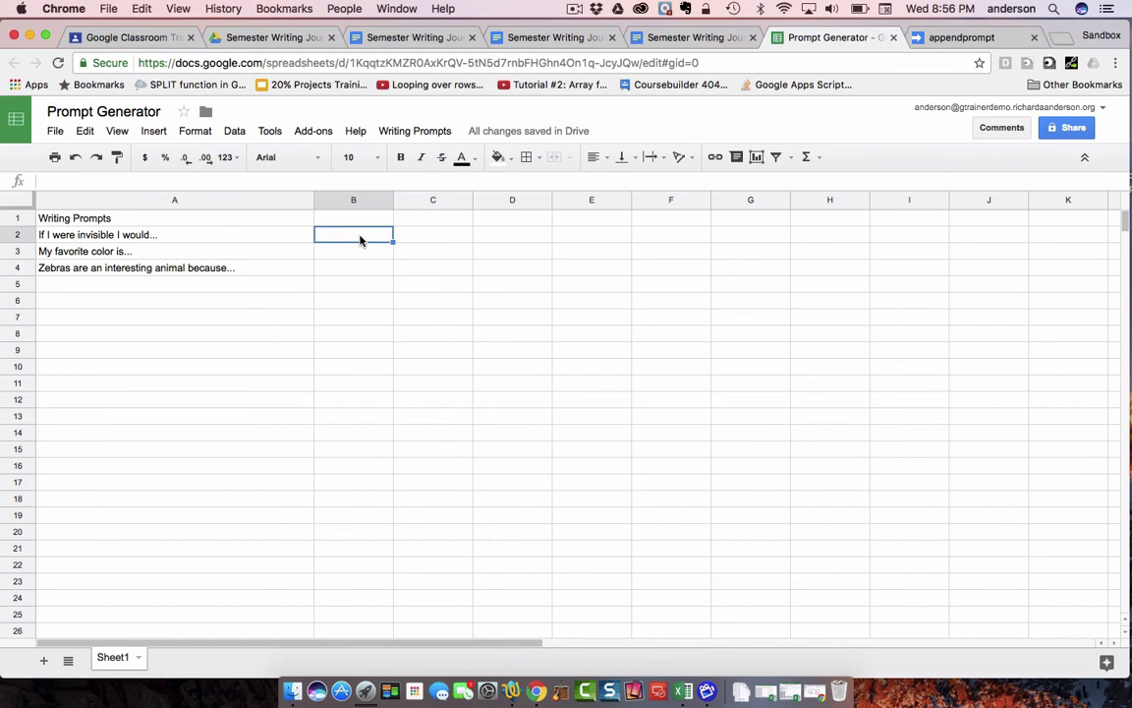
click(359, 224)
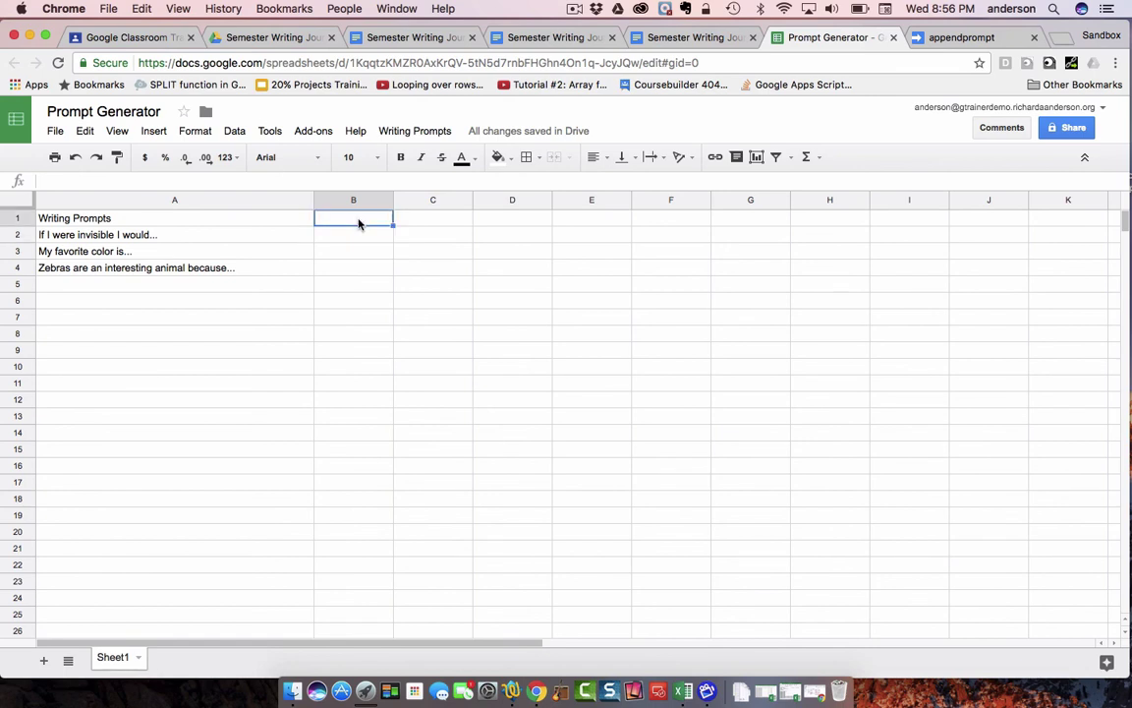
click(359, 237)
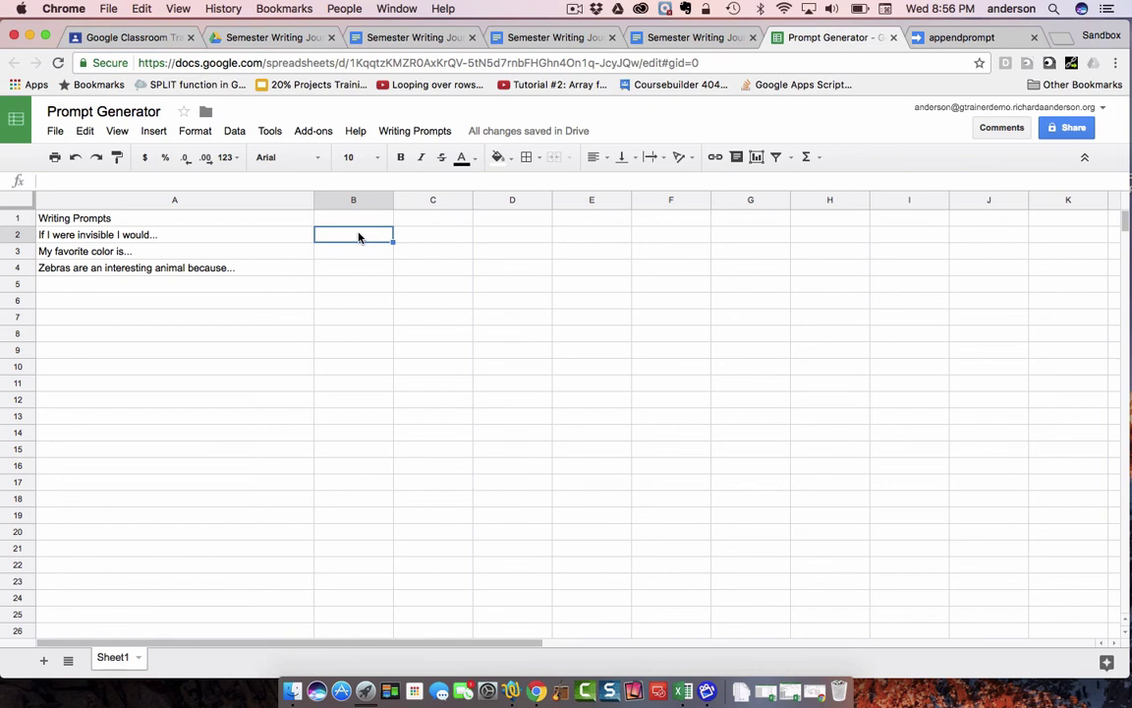
click(357, 268)
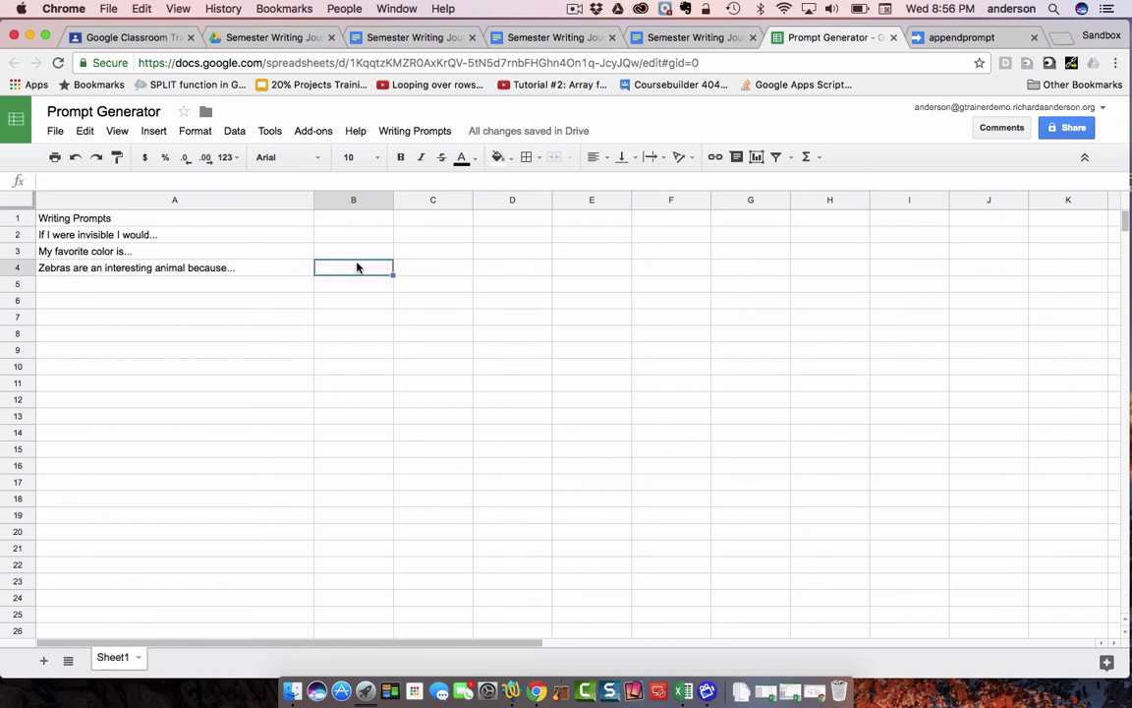